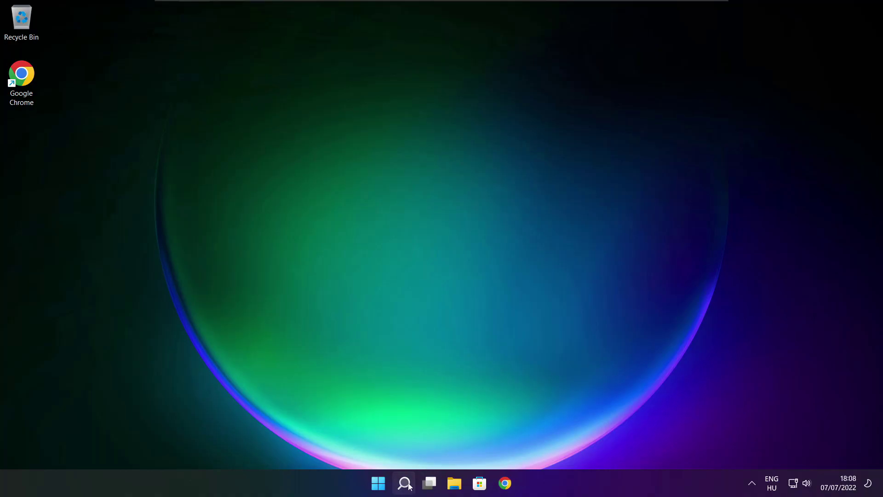
Step: Search for 'device manager' and launch Device Manager from the results
left_click(405, 484)
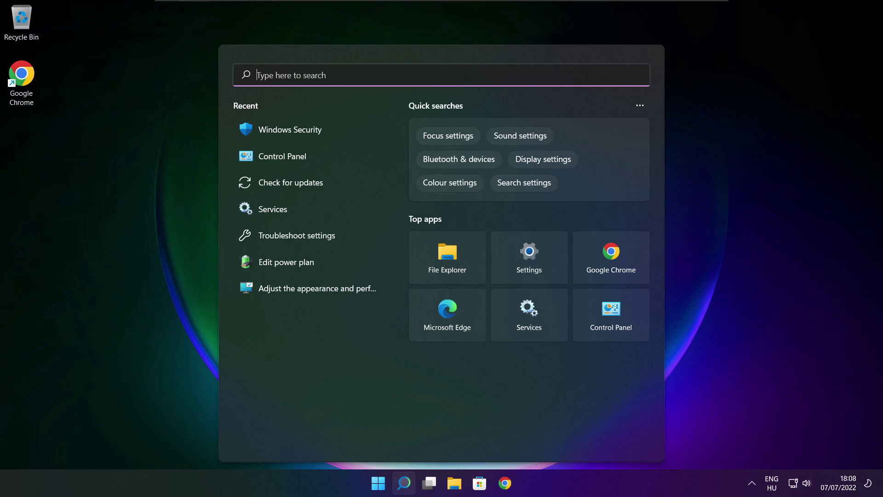
type("devic")
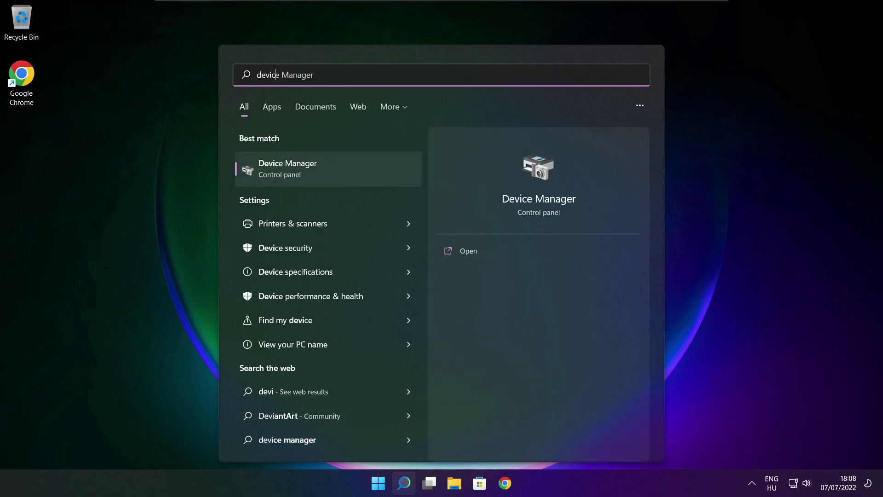
type("e mana")
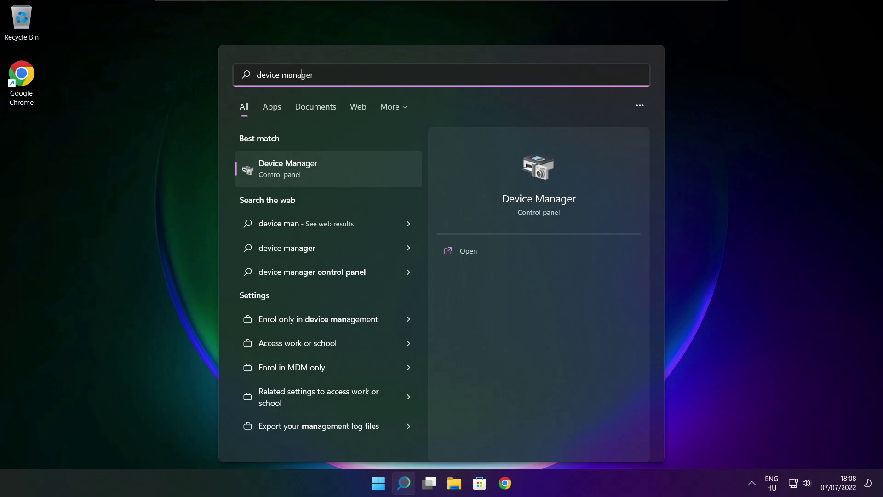
type("ger")
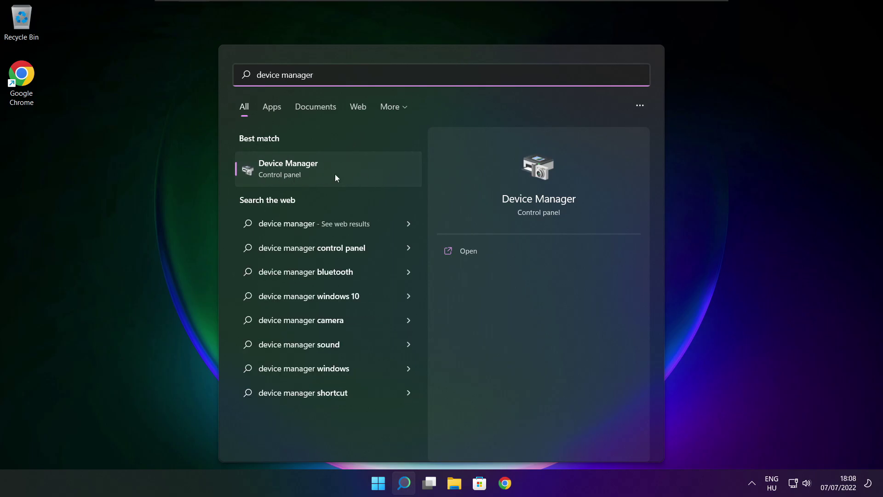
left_click(362, 172)
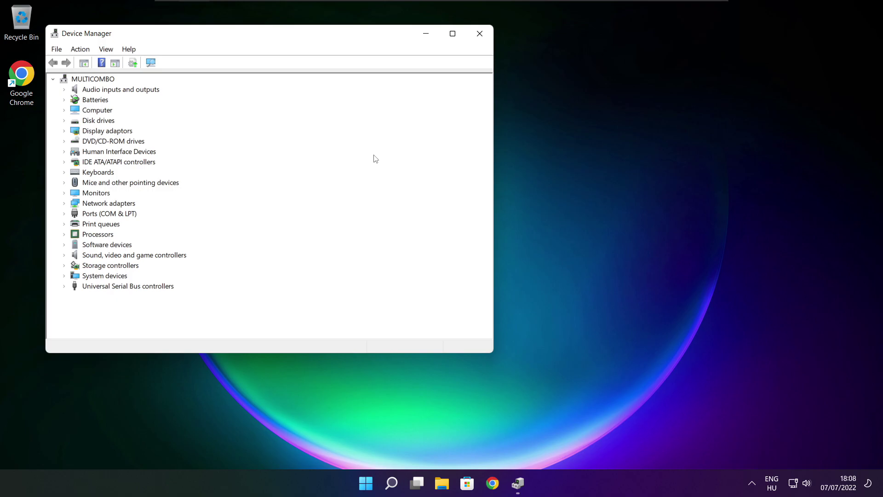
Step: Maximise Device Manager and expand the Display adaptors category
left_click(453, 35)
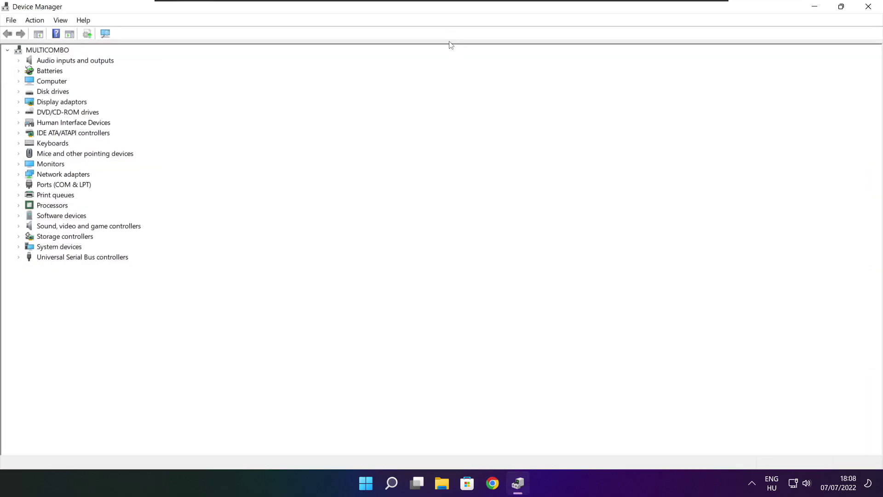
left_click(53, 103)
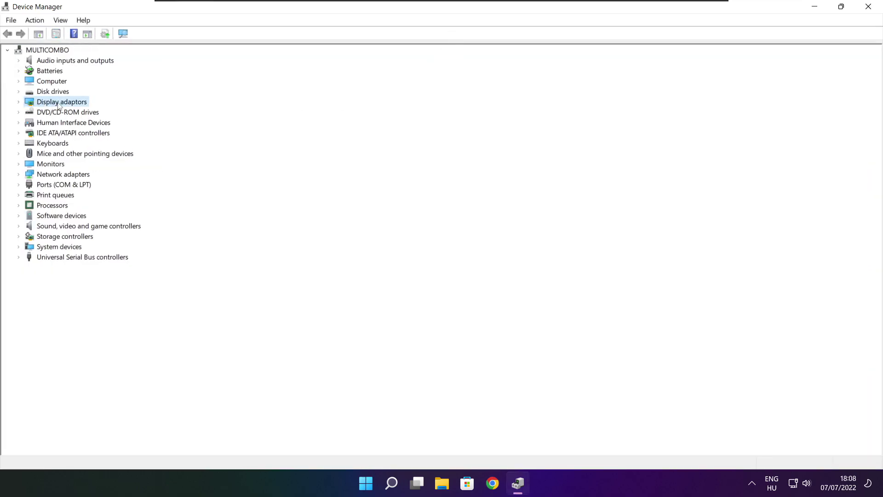
left_click(19, 102)
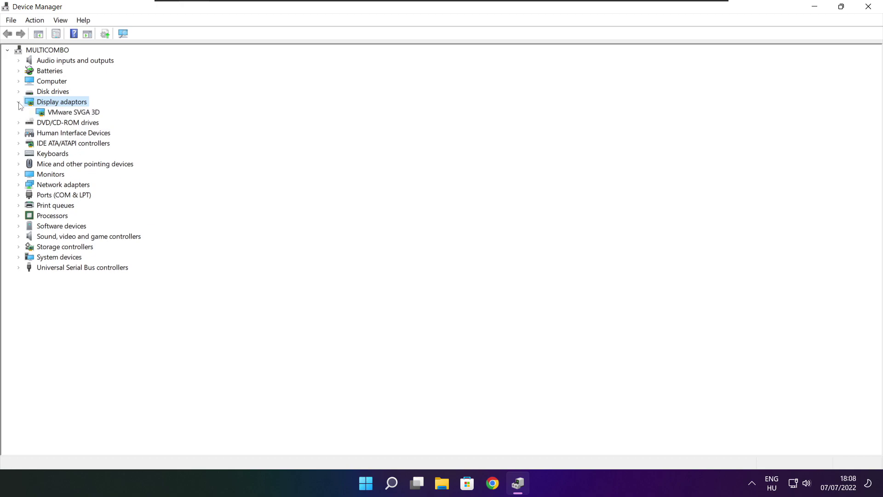
Step: Run an automatic driver search for VMware SVGA 3D; the best driver is already installed
left_click(45, 114)
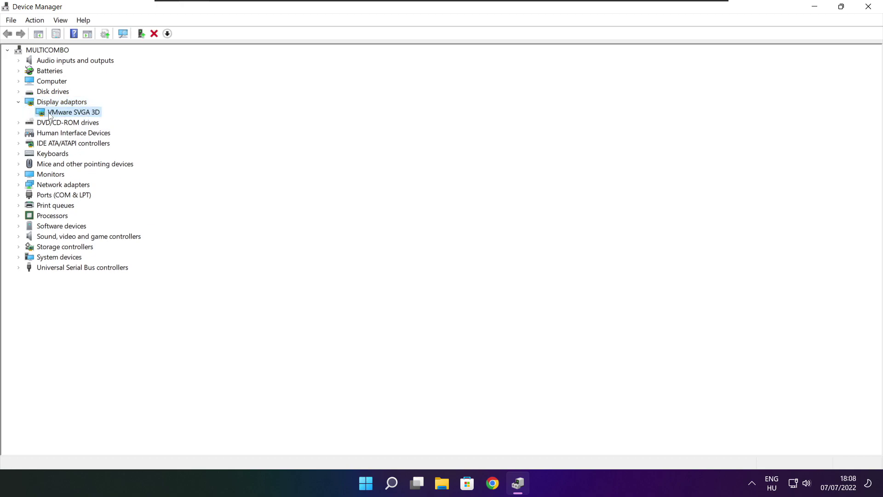
right_click(63, 111)
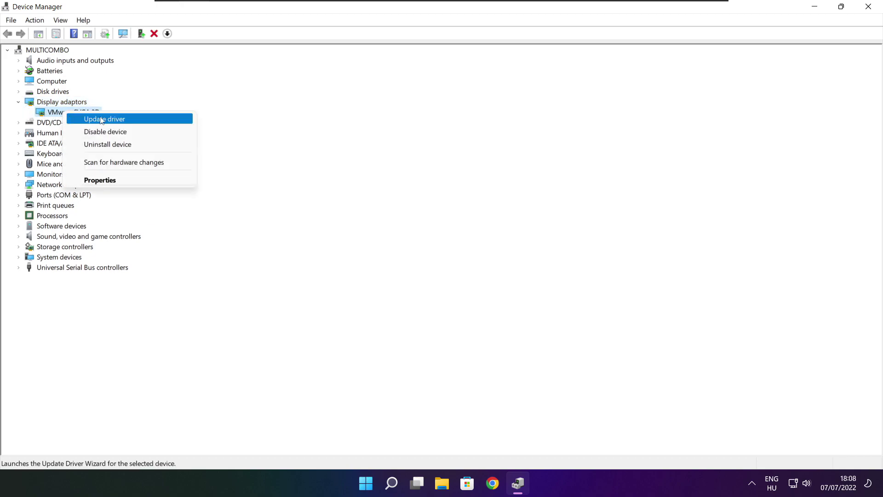
left_click(126, 118)
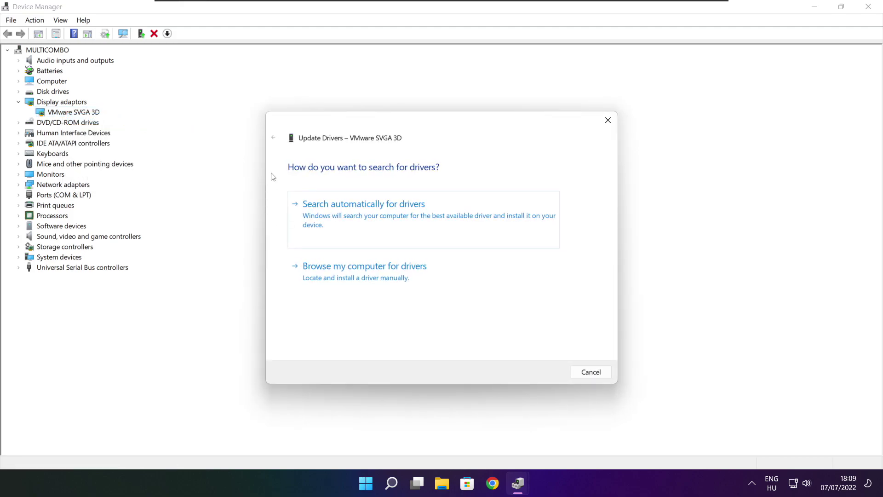
left_click(404, 218)
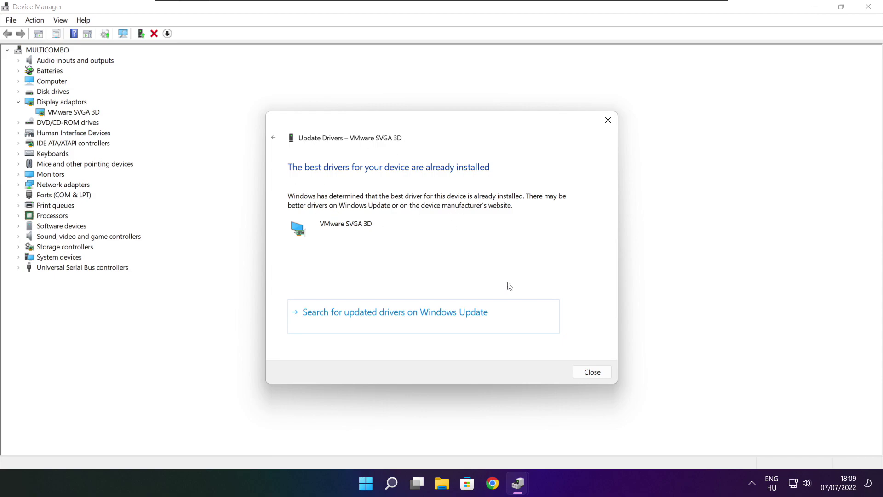
left_click(592, 372)
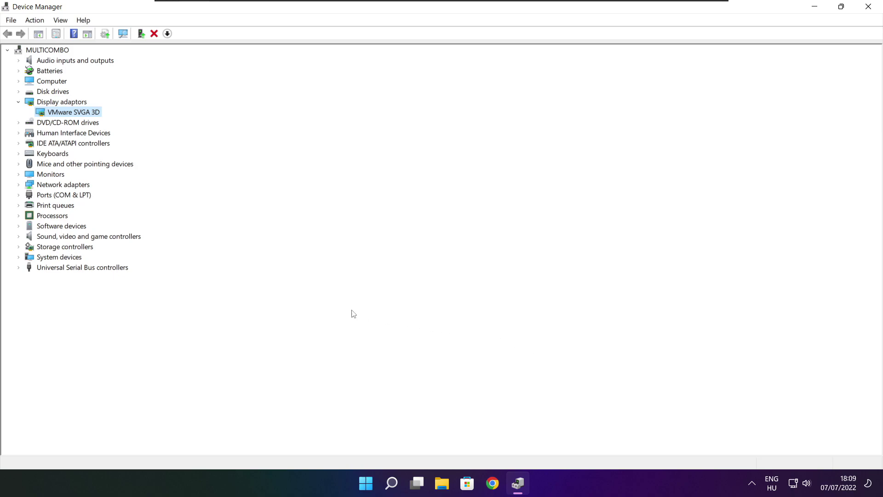
left_click(42, 240)
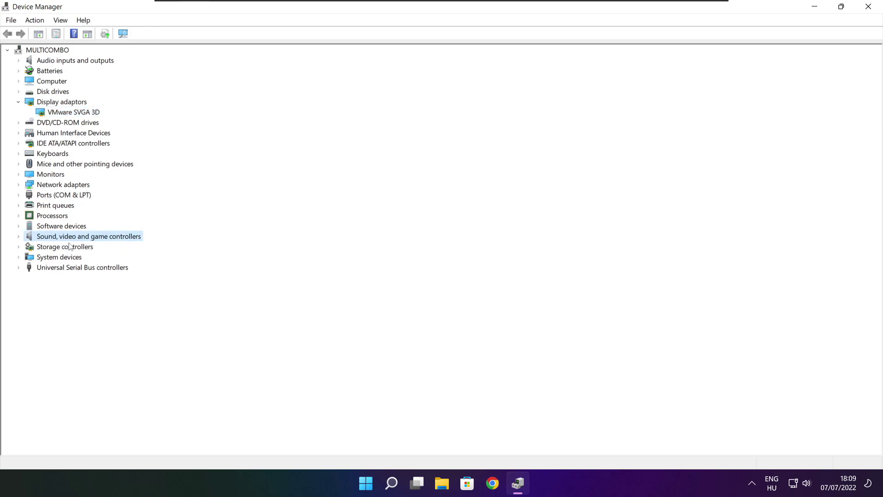
Step: Auto-search for a High Definition Audio Device driver, find it current, and close Device Manager
left_click(18, 236)
left_click(84, 249)
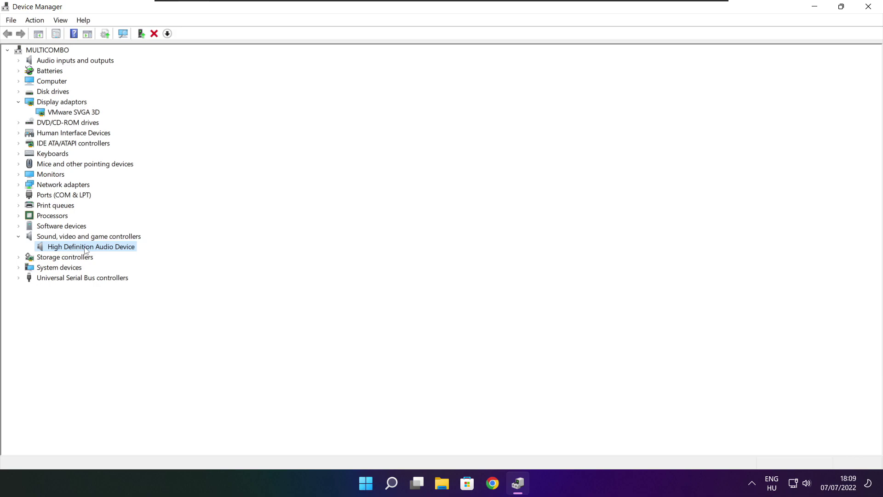
right_click(85, 249)
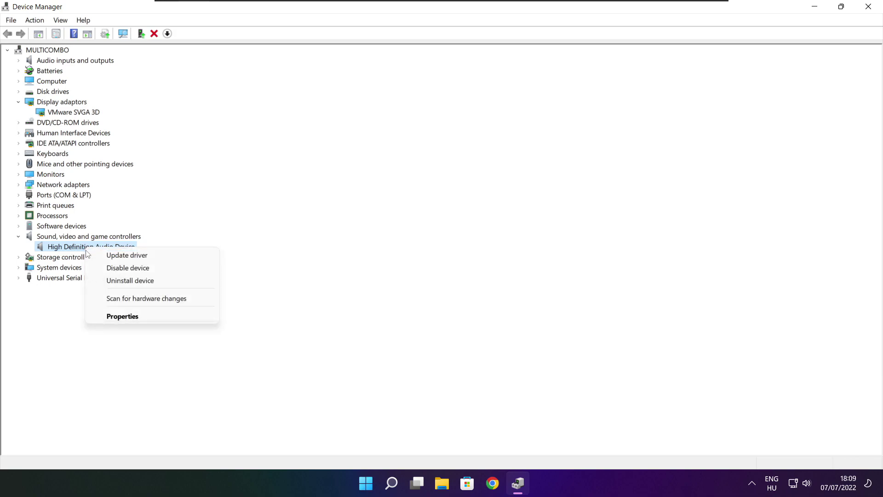
left_click(172, 260)
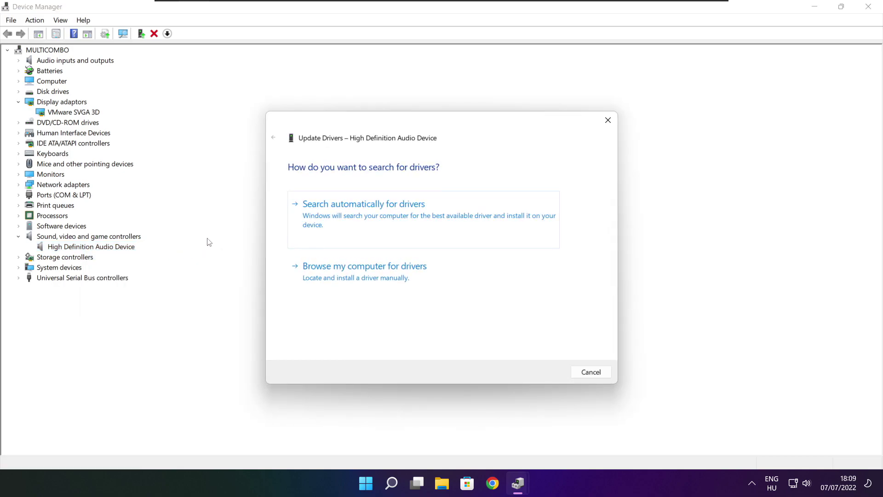
left_click(384, 218)
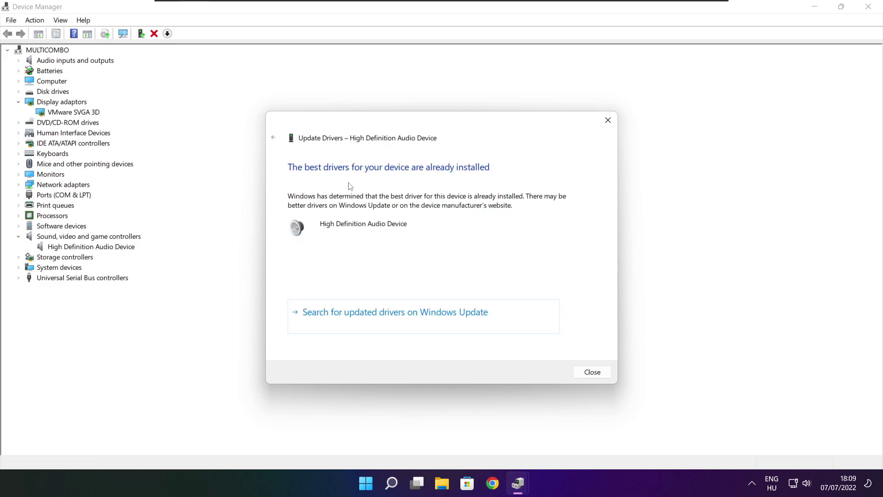
left_click(592, 373)
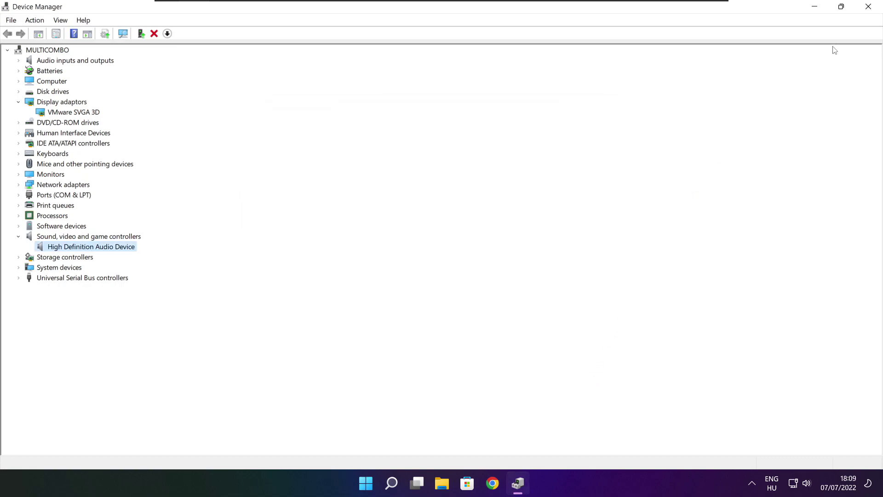
left_click(871, 9)
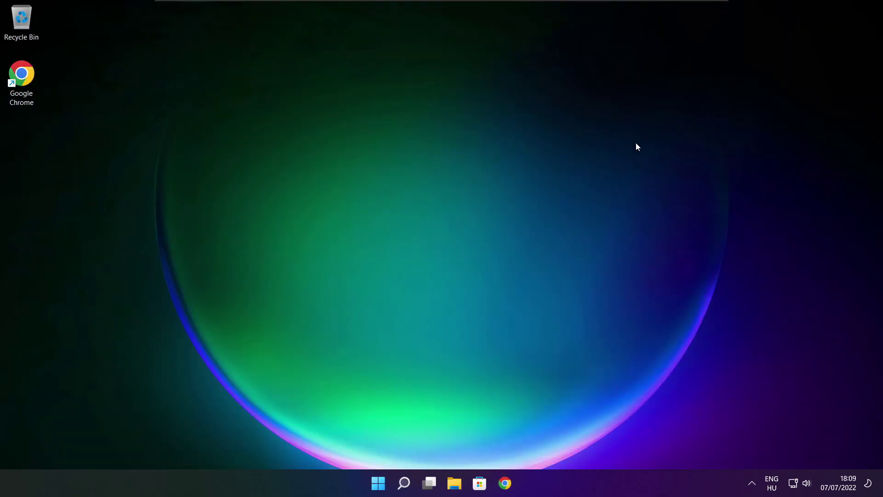
Step: Search 'edit power plan' and open the Edit power plan settings
left_click(406, 486)
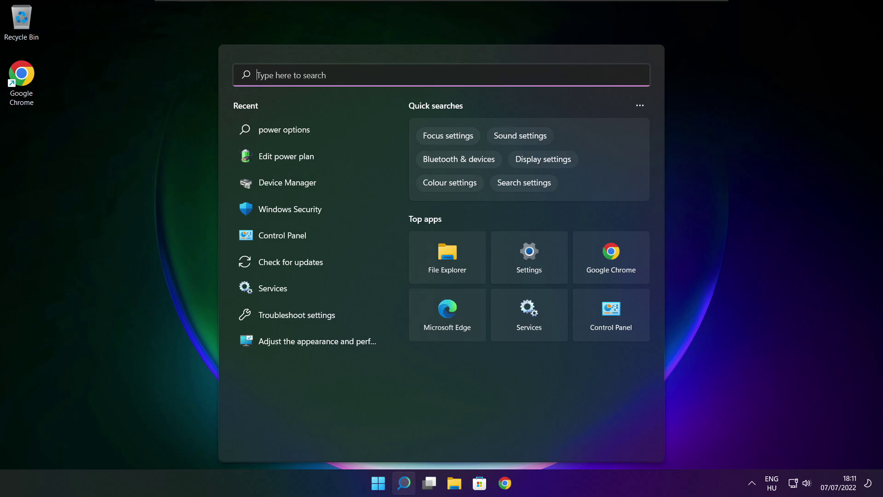
type("edit")
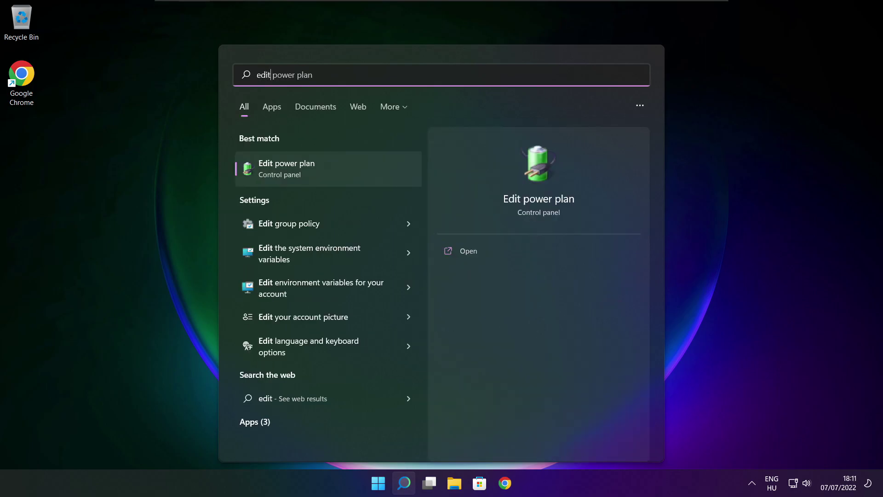
type(" power plan")
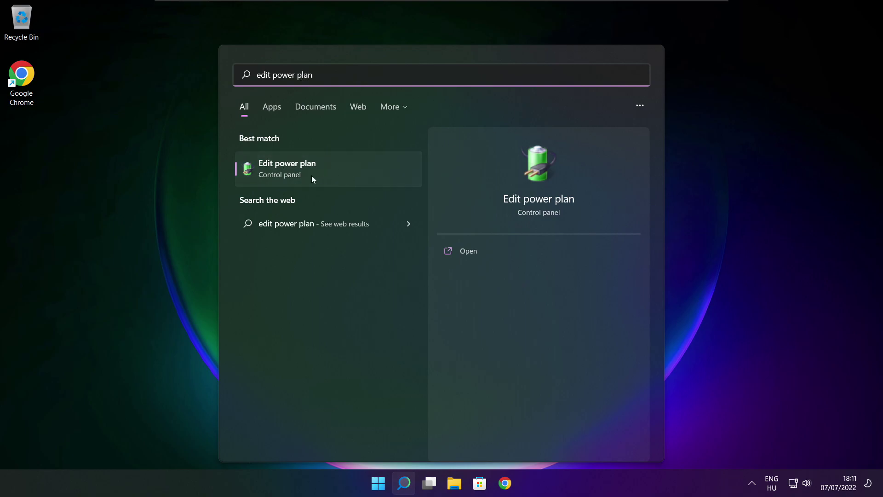
left_click(348, 171)
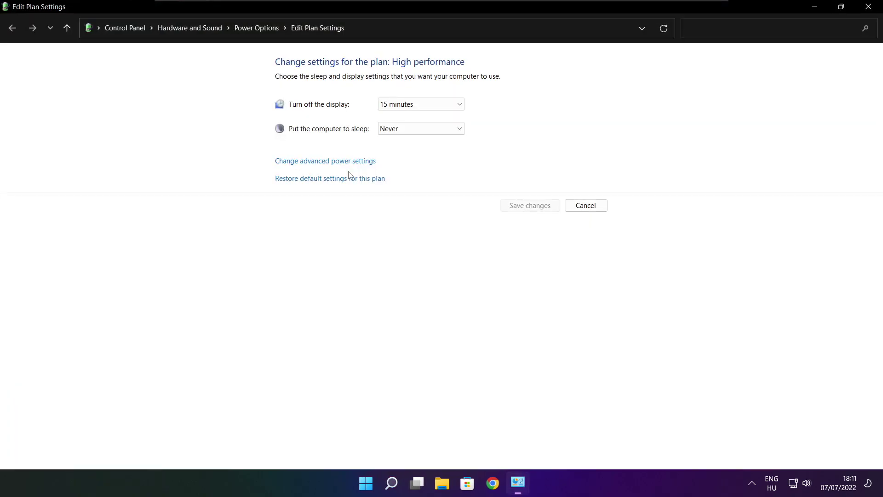
Step: Make High performance the active power plan and close Power Options
left_click(262, 33)
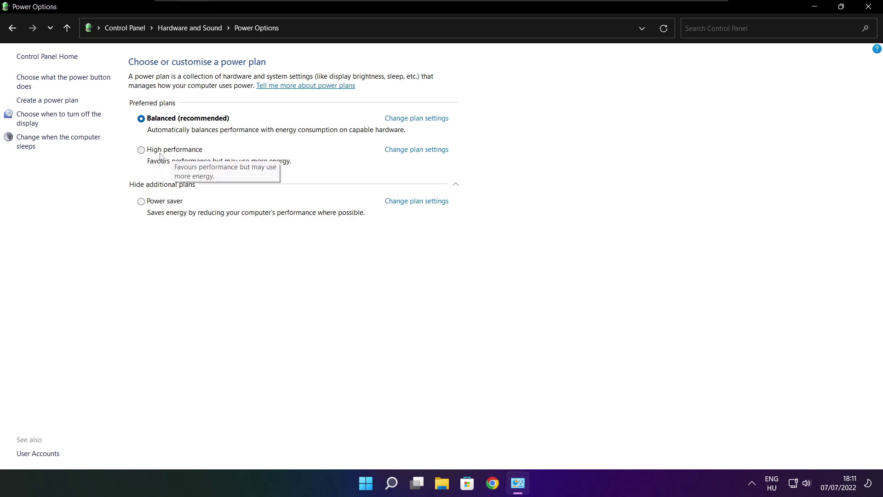
left_click(184, 152)
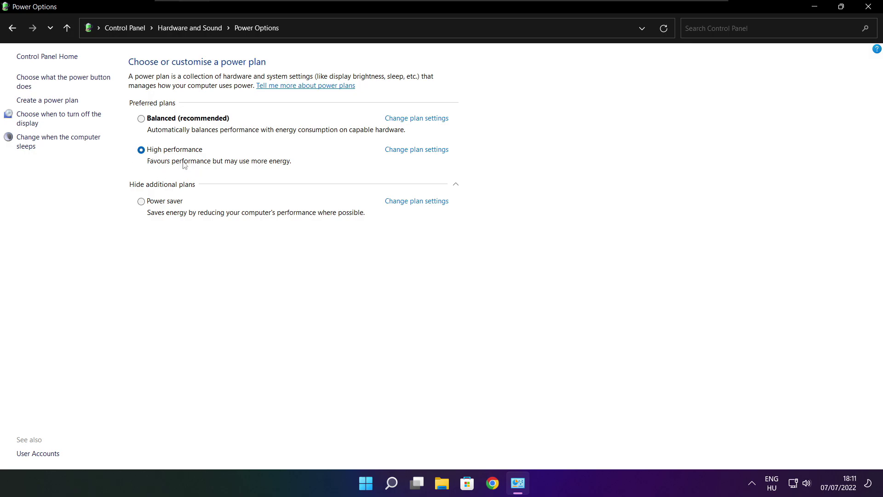
left_click(871, 7)
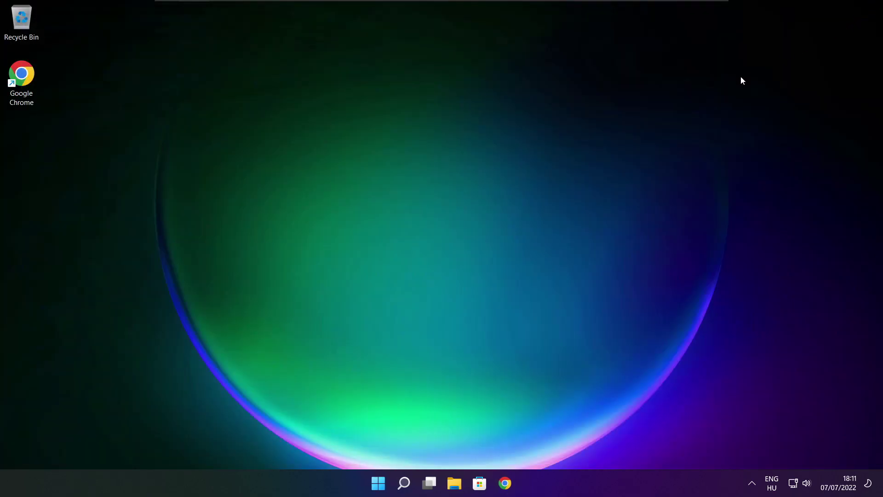
Step: Search 'game mode' and open the Game Mode settings page
left_click(406, 485)
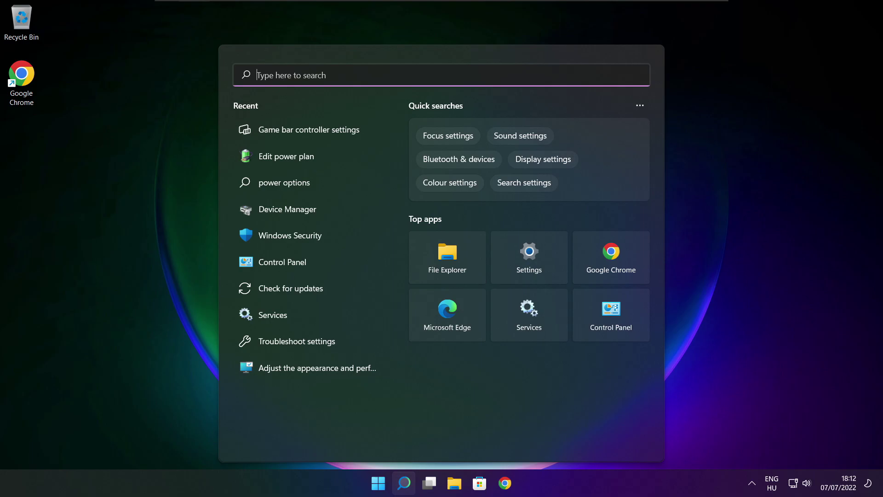
type("game mo")
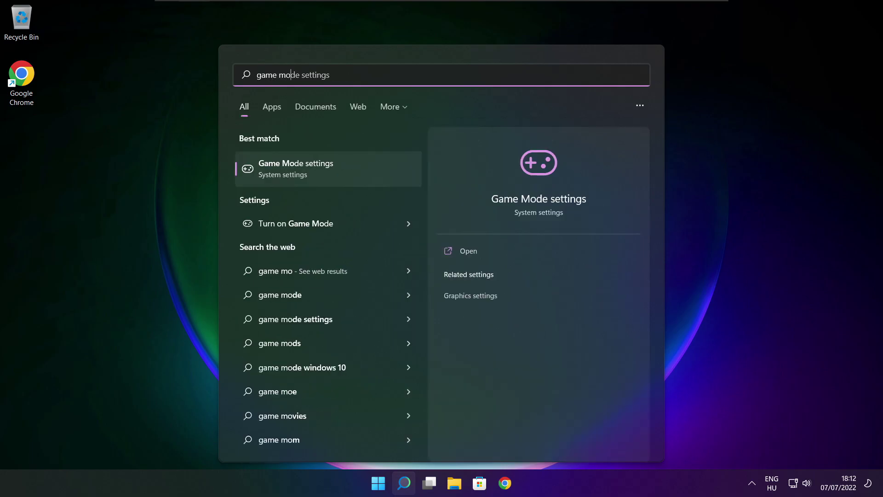
type("de")
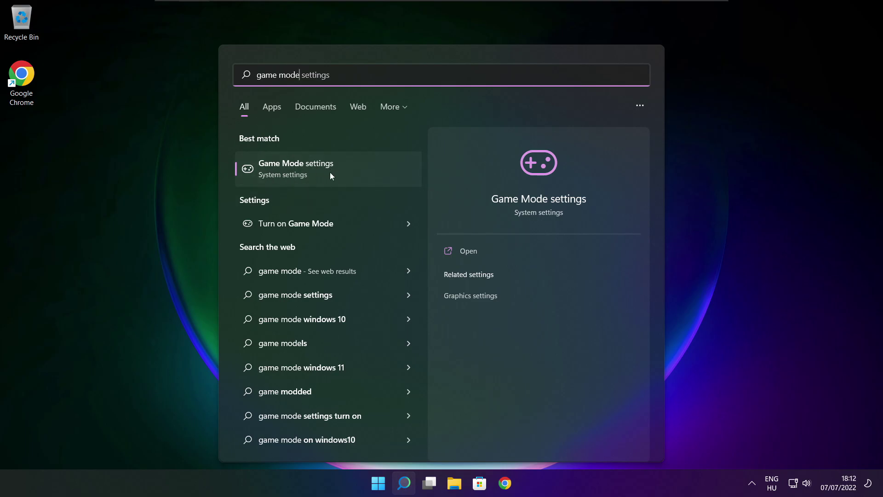
left_click(350, 168)
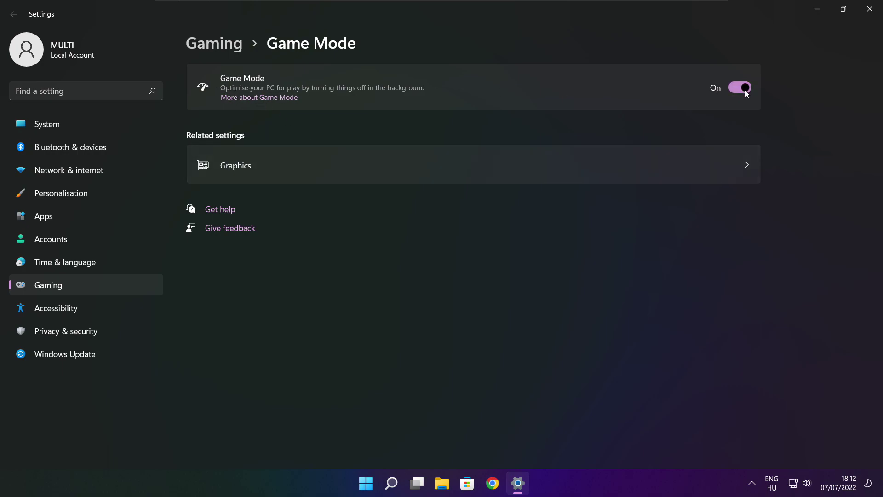
Step: Review the Xbox Game Bar options under Gaming, then close Settings
left_click(218, 50)
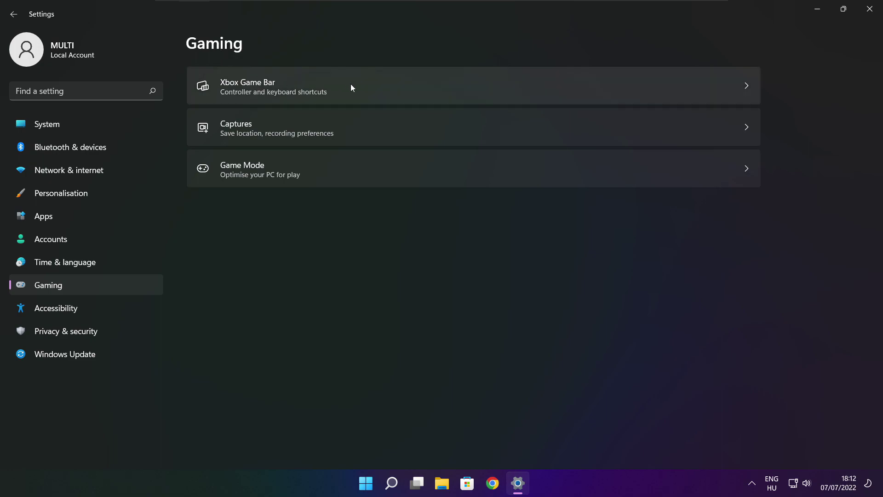
left_click(359, 95)
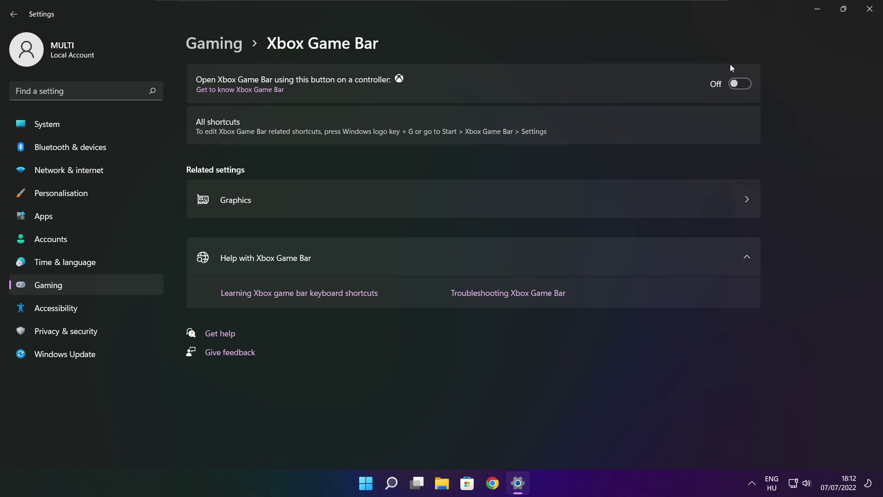
left_click(870, 9)
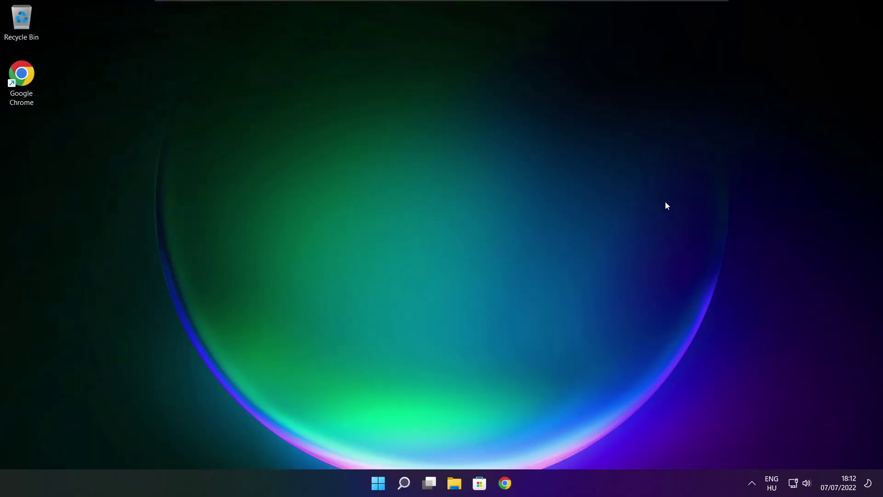
Step: Launch Task Manager from the Start button's quick-link menu
right_click(381, 484)
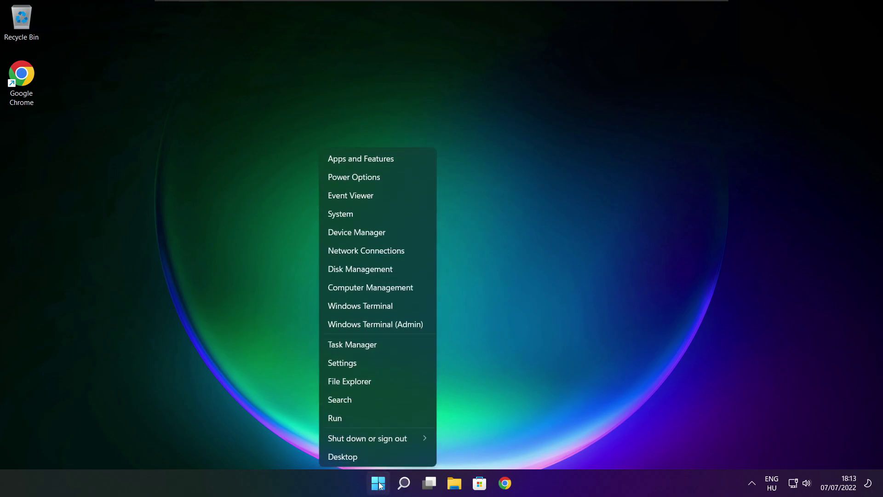
left_click(380, 345)
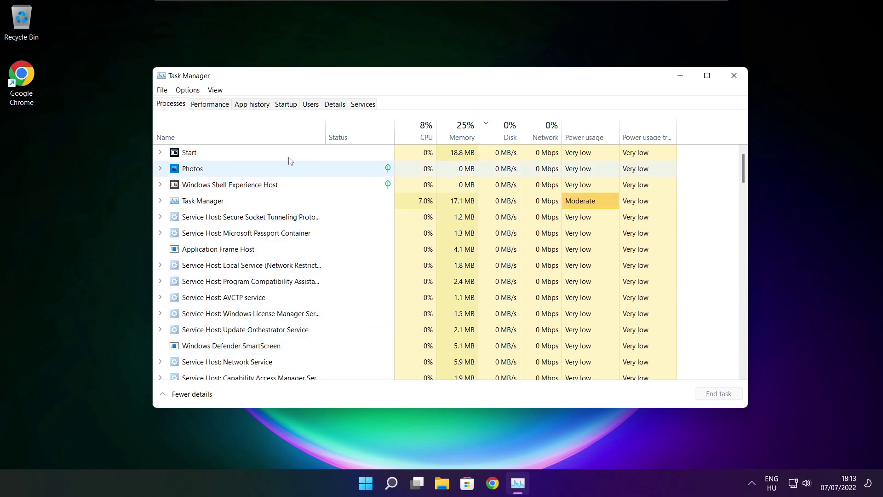
Step: Disable Cortana, Microsoft Edge, Microsoft Teams and Terminal at startup, then close Task Manager
left_click(289, 106)
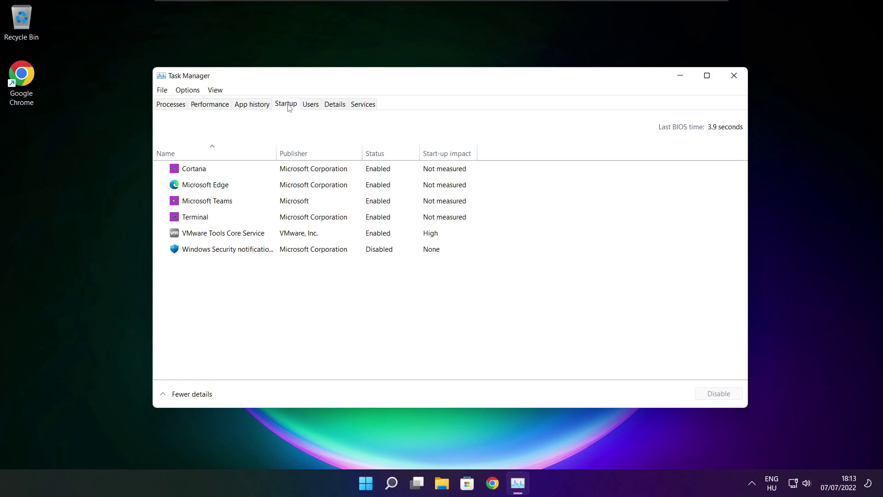
left_click(327, 174)
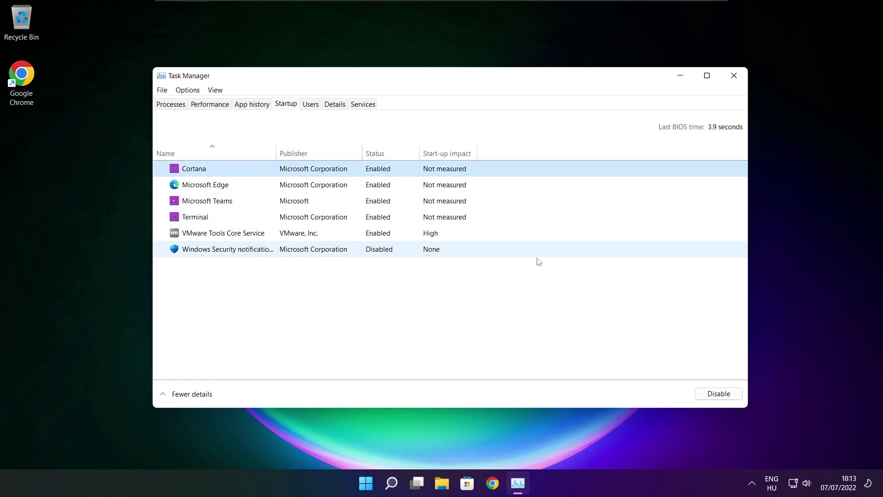
left_click(720, 398)
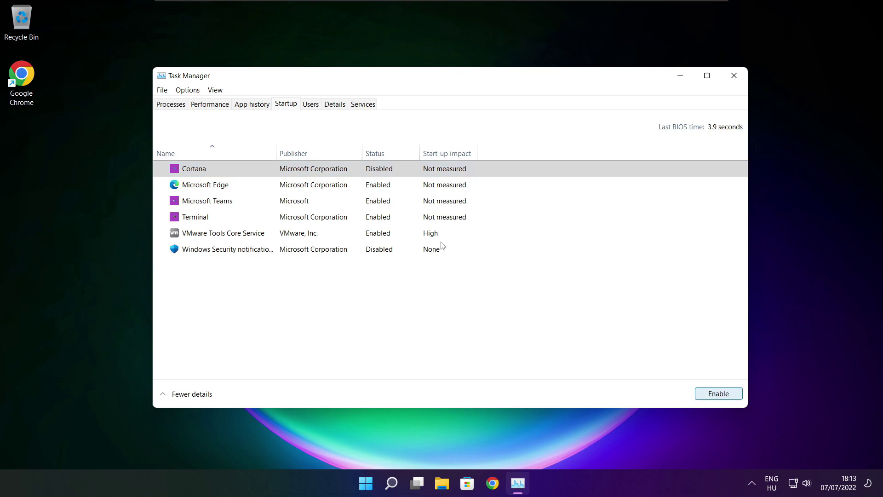
left_click(274, 188)
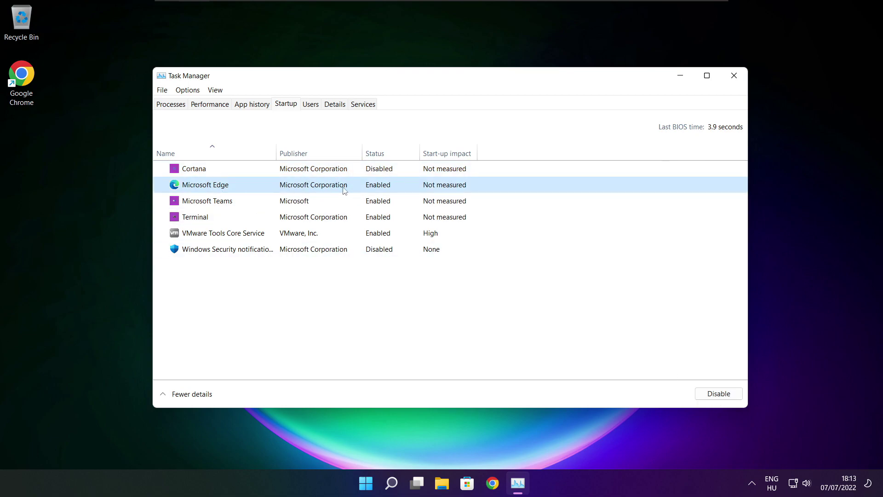
left_click(718, 393)
left_click(390, 201)
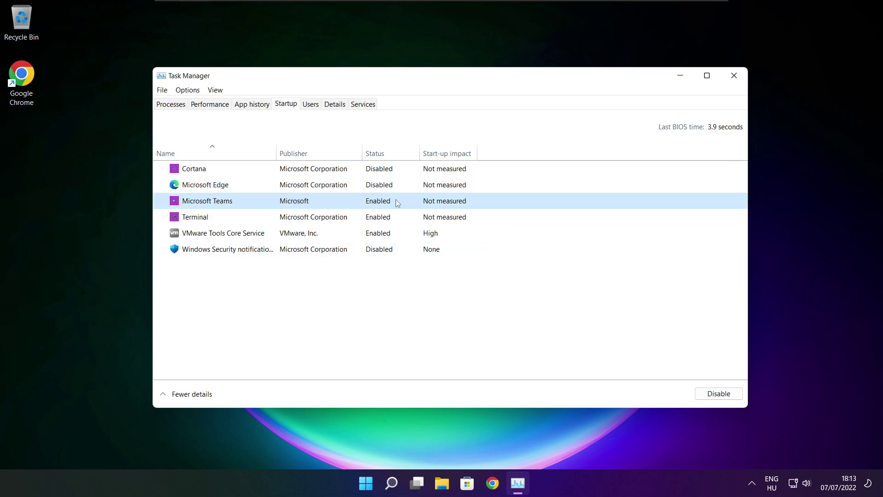
left_click(718, 394)
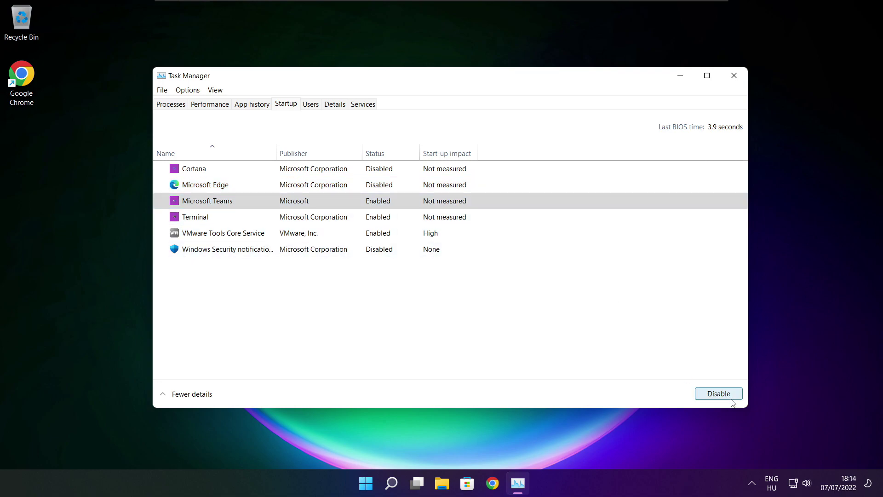
left_click(329, 221)
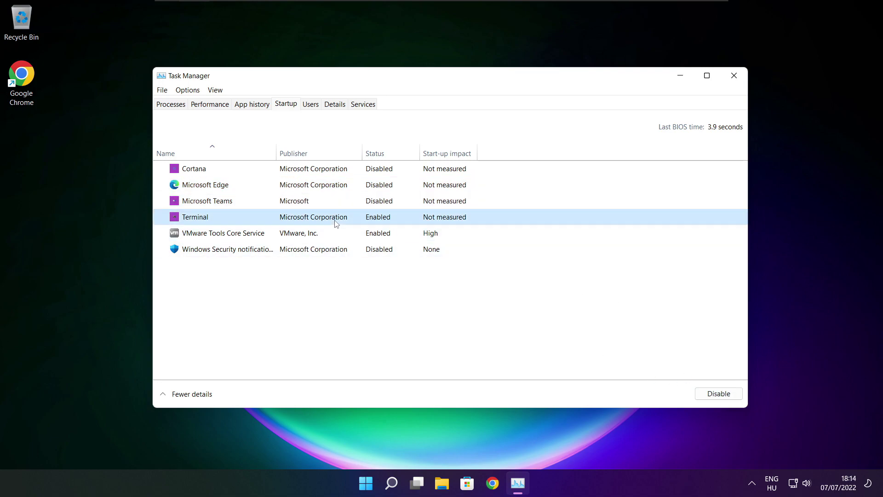
left_click(730, 396)
left_click(376, 221)
left_click(733, 81)
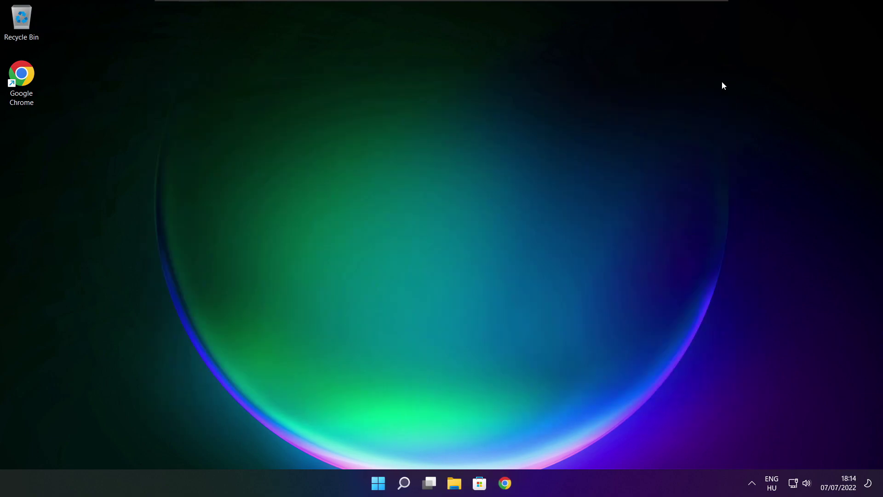
Step: Search 'optimise' and open Defragment and Optimise Drives
left_click(405, 489)
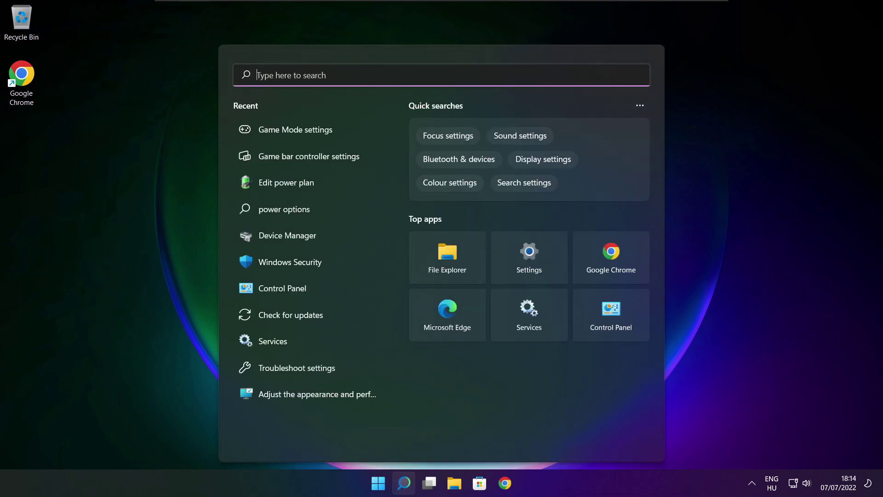
type("optimi")
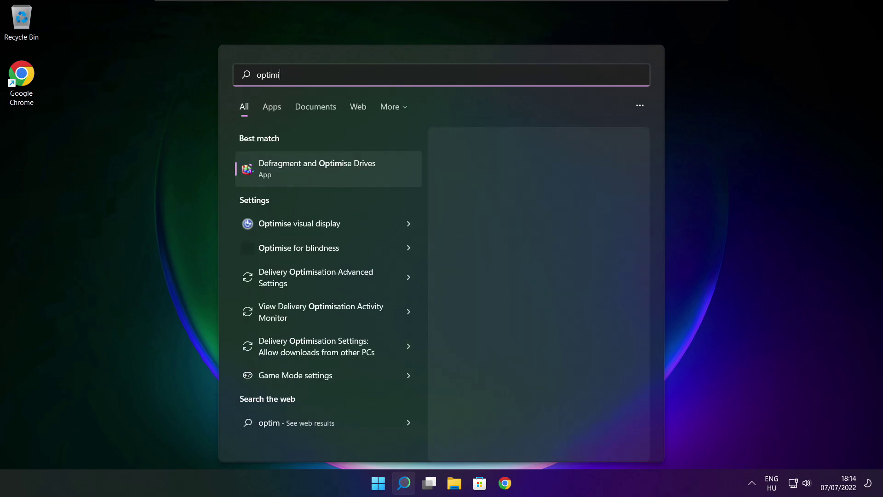
type("se")
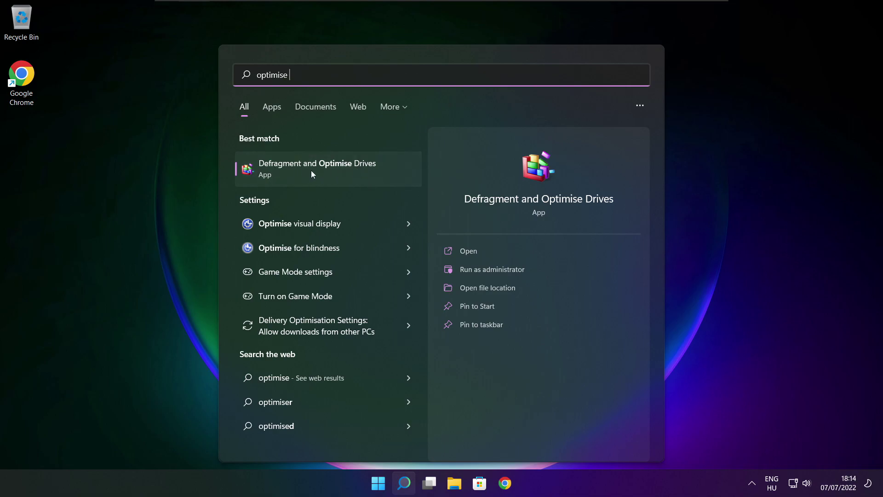
left_click(338, 169)
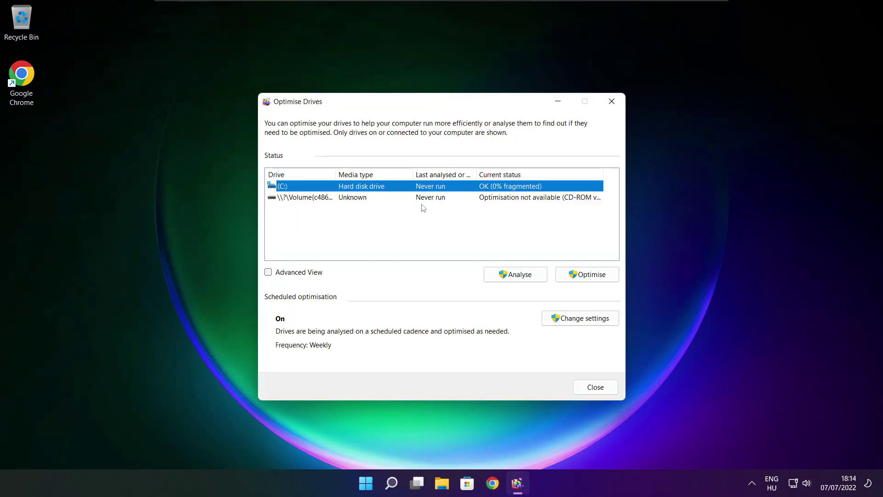
Step: Analyse drive C: (9% fragmented), start optimising it, and close the window
left_click(508, 274)
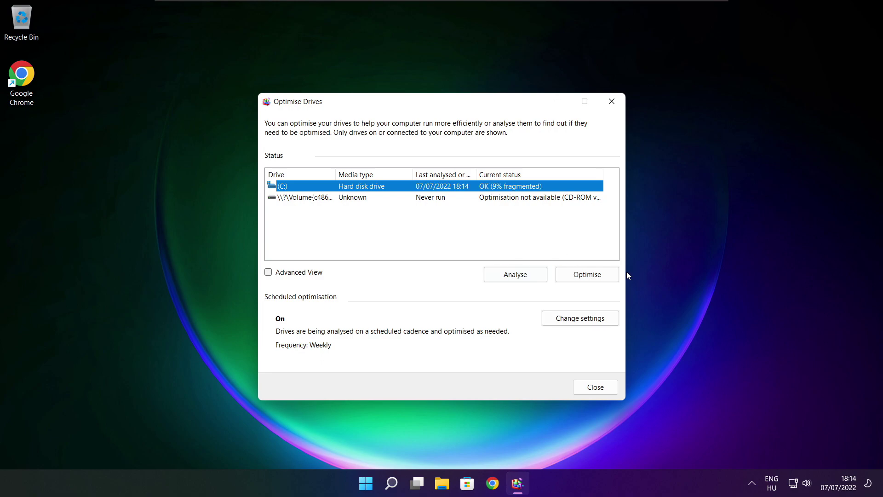
left_click(592, 278)
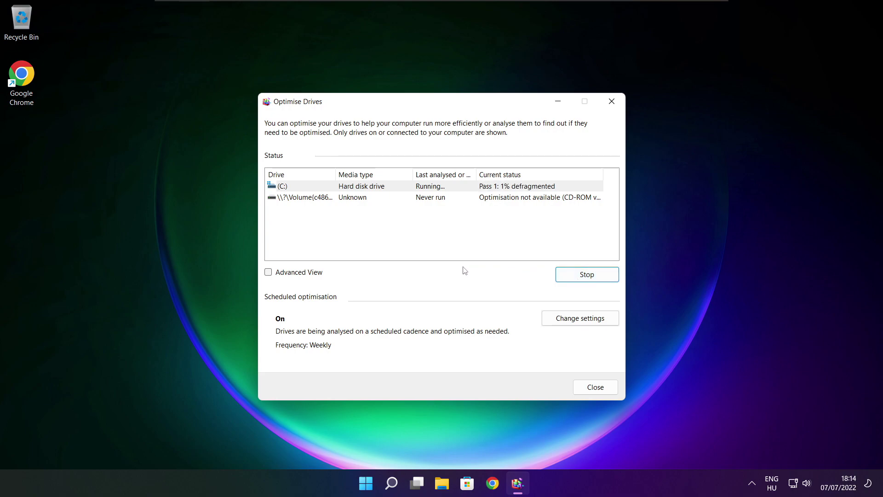
key("alt+F4")
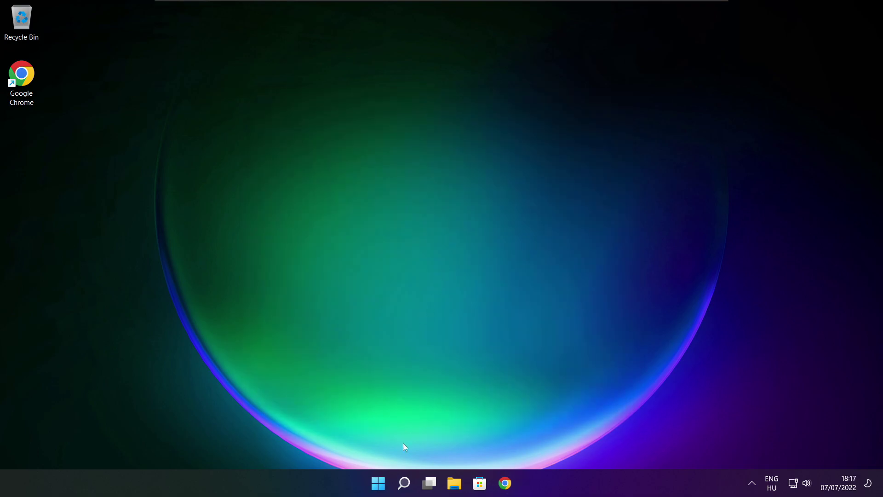
Step: Run a Windows Update check from an 'updates' search, confirm it's up to date, then close Settings
left_click(404, 483)
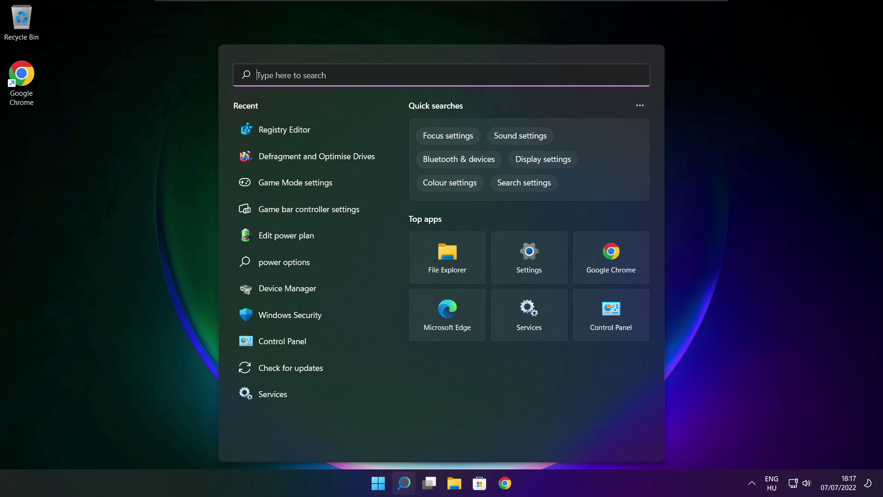
type("updates")
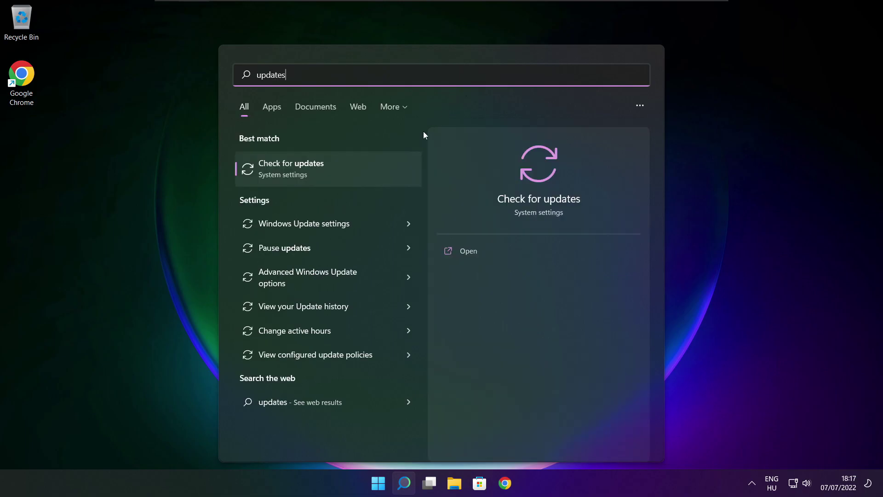
left_click(321, 171)
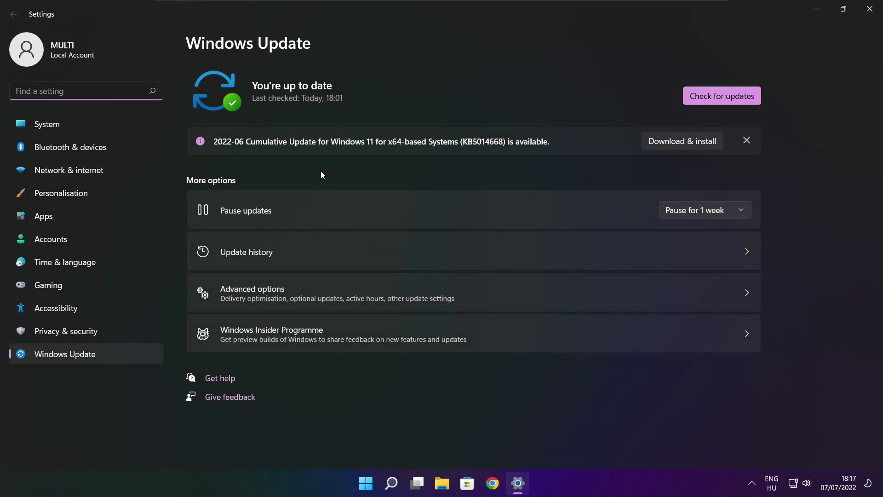
left_click(723, 99)
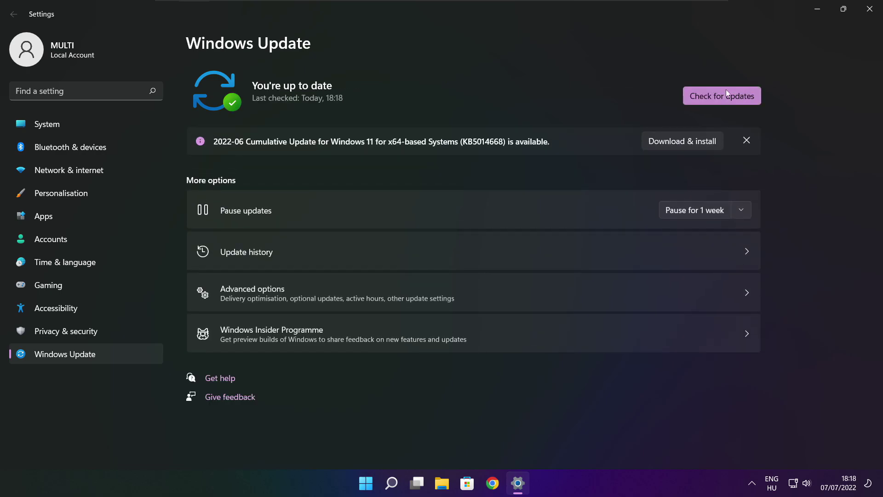
left_click(869, 10)
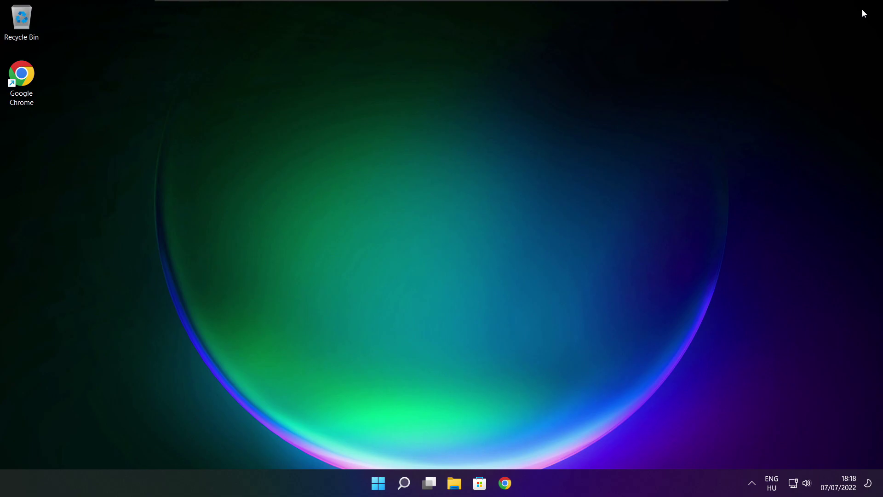
Step: Launch Registry Editor via a 'regedit' search and move its window further onto screen
left_click(404, 484)
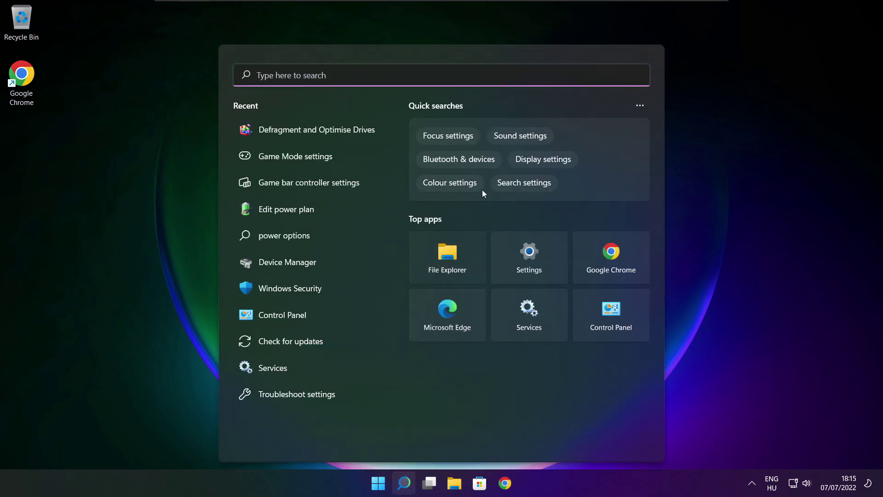
type("regedit")
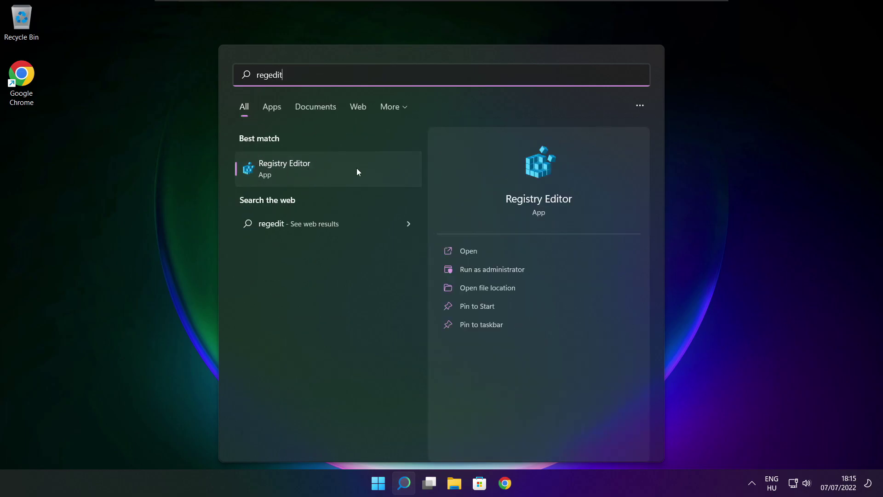
left_click(336, 170)
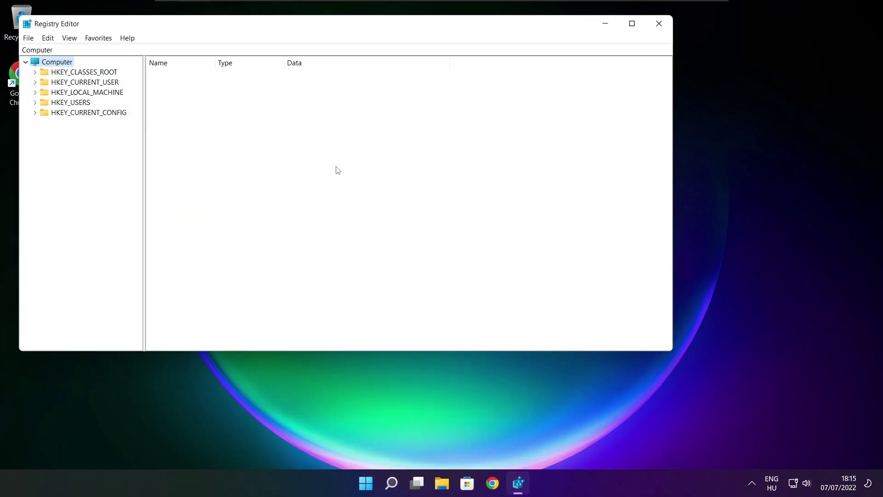
left_click_drag(266, 24, 358, 93)
Step: Navigate to HKEY_CURRENT_USER\System\GameConfigStore, widen the Name column, and select GameDVR_Enabled
left_click(142, 150)
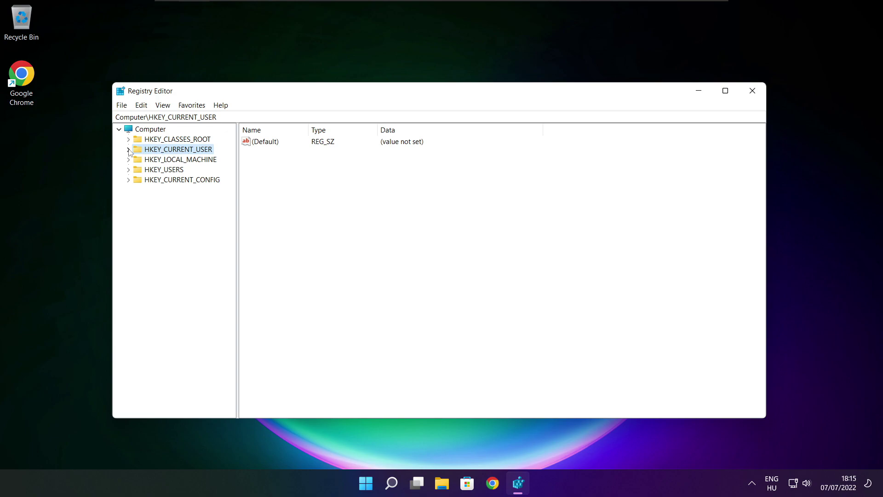
left_click(129, 149)
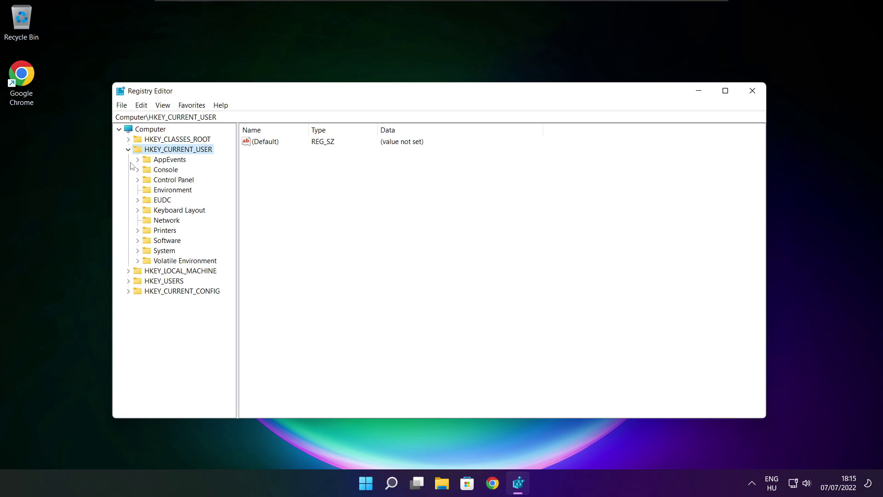
left_click(147, 253)
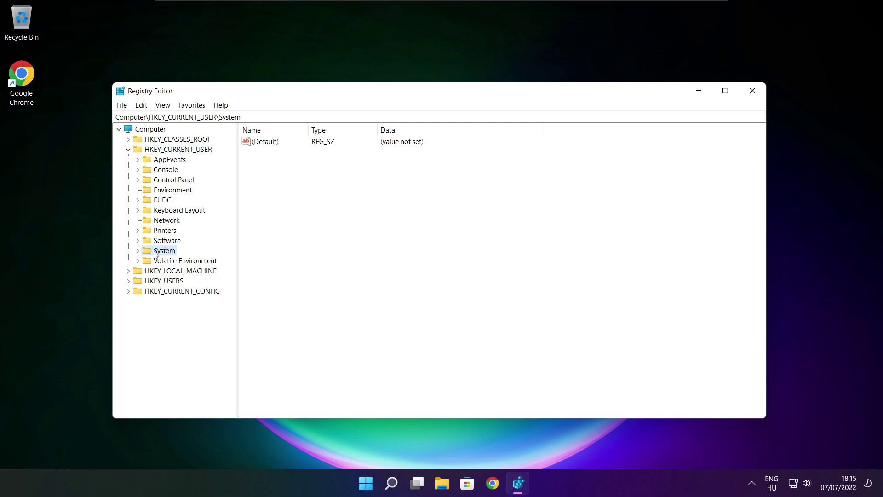
left_click(138, 251)
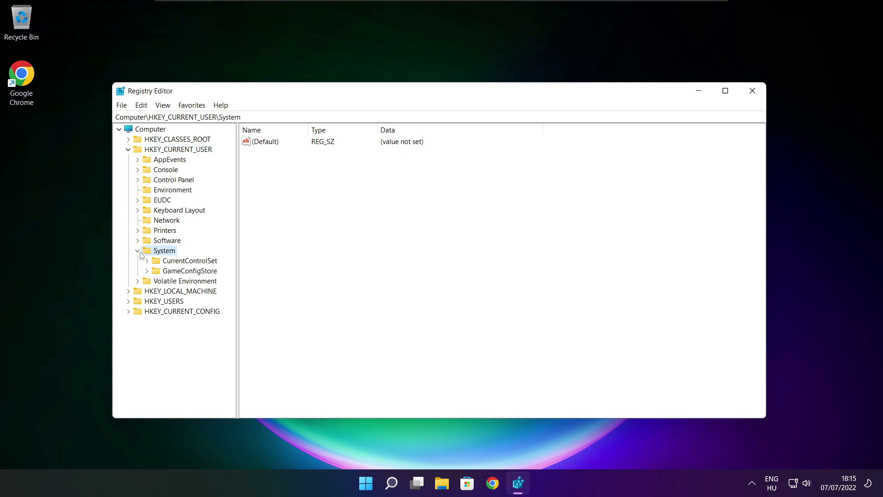
left_click(166, 274)
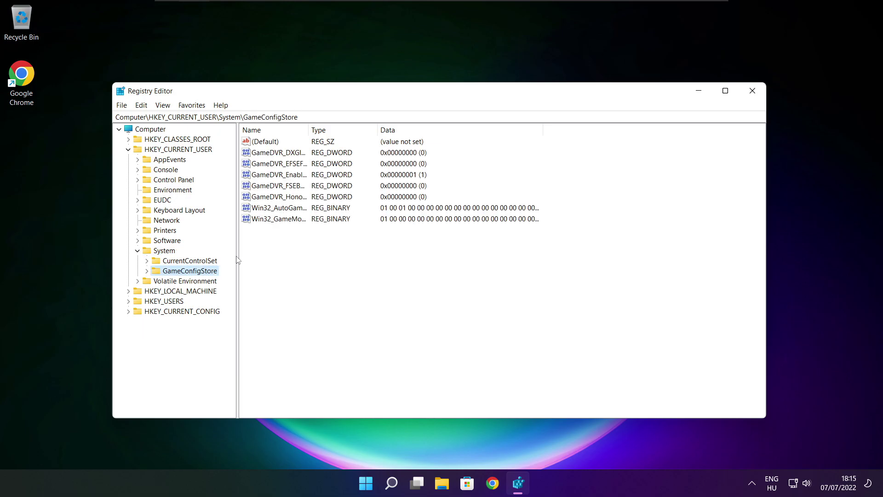
left_click_drag(309, 129, 387, 129)
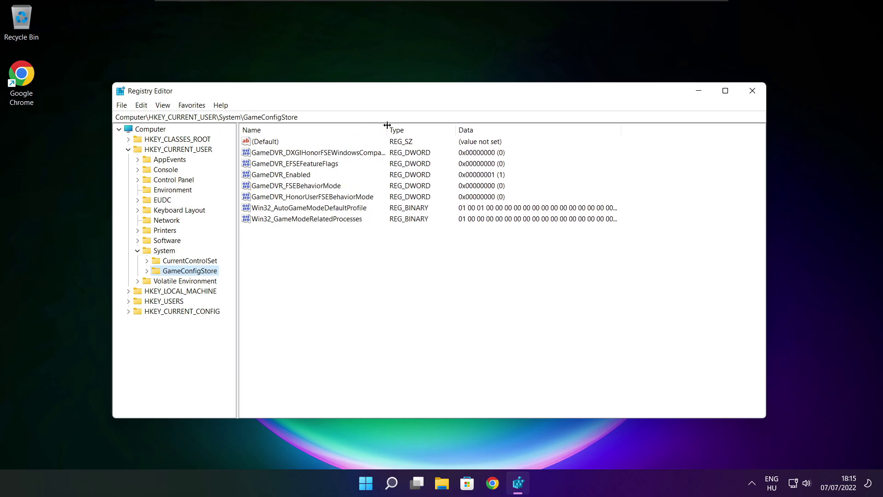
left_click(267, 178)
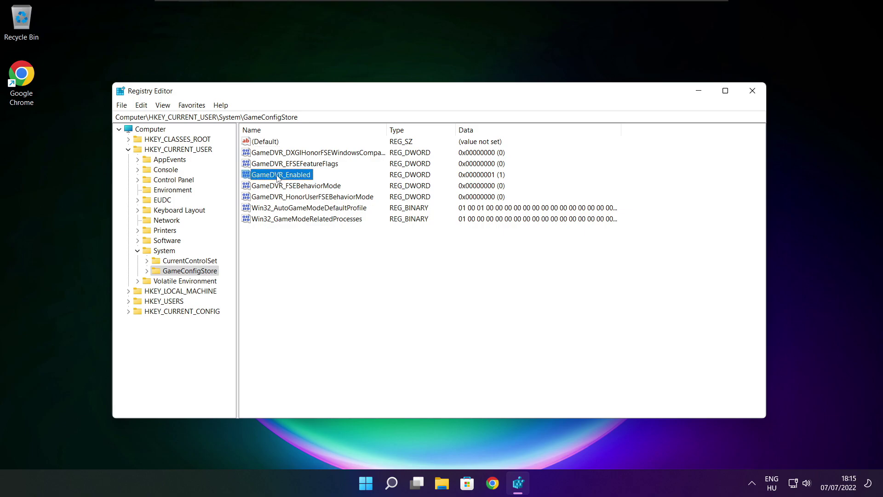
Step: Set GameDVR_Enabled to 0, collapse HKEY_CURRENT_USER, and select HKEY_LOCAL_MACHINE
double_click(279, 176)
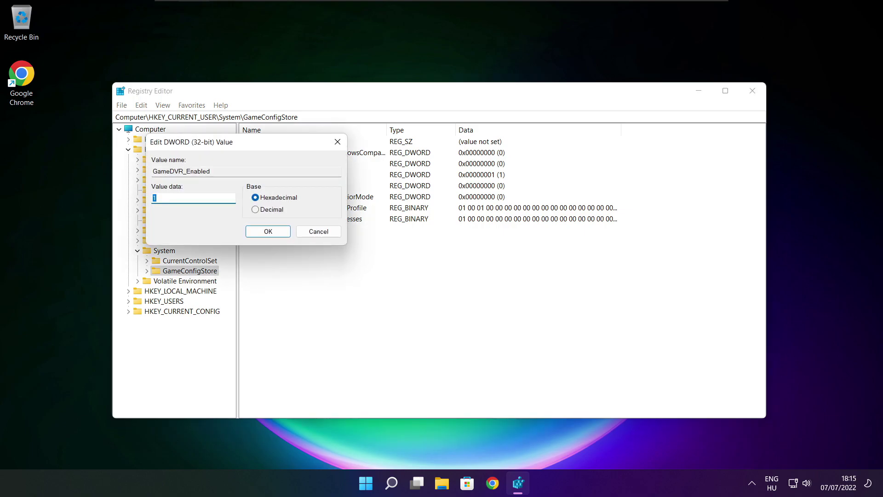
left_click_drag(260, 147, 464, 182)
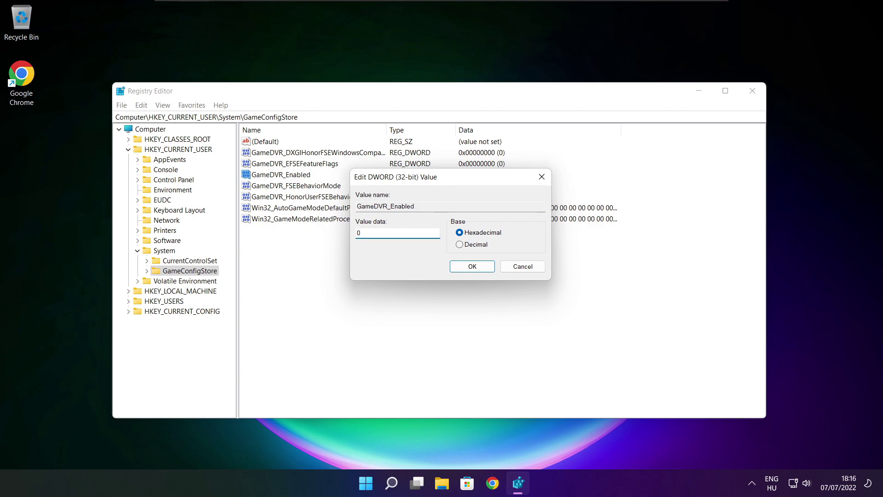
left_click(474, 270)
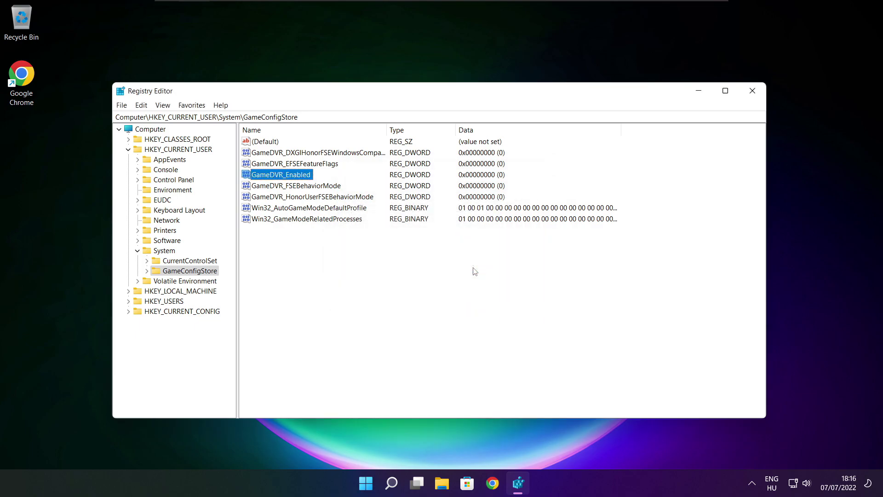
left_click(129, 150)
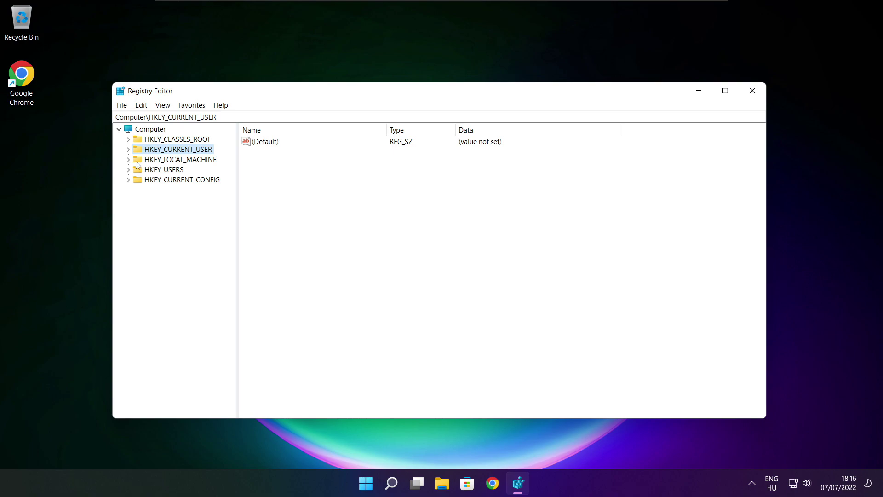
left_click(133, 161)
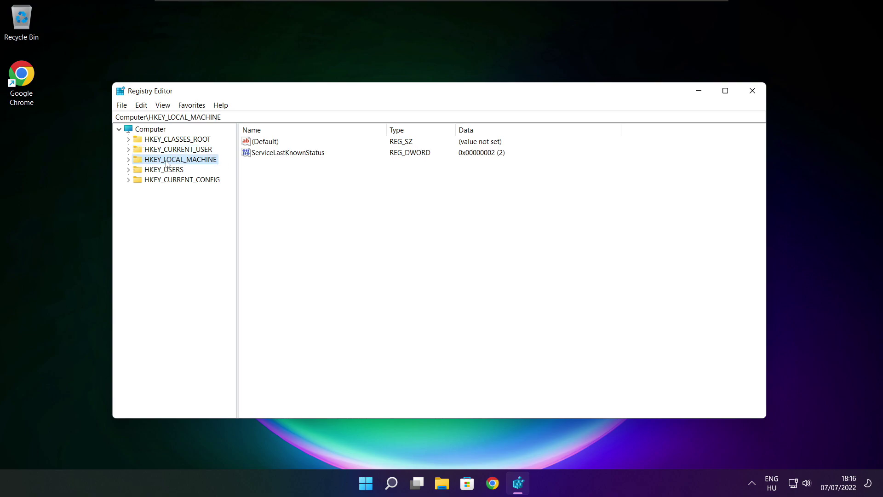
Step: Expand HKEY_LOCAL_MACHINE > SOFTWARE > Microsoft in the registry tree
left_click(129, 160)
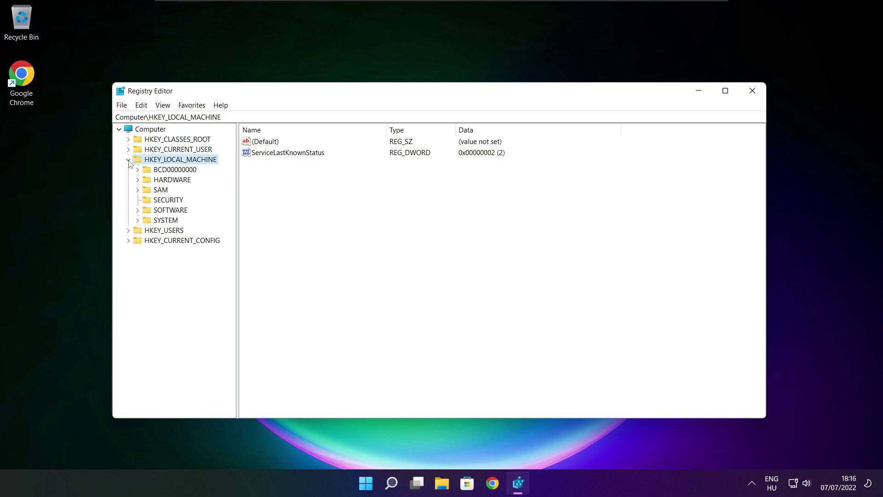
left_click(161, 213)
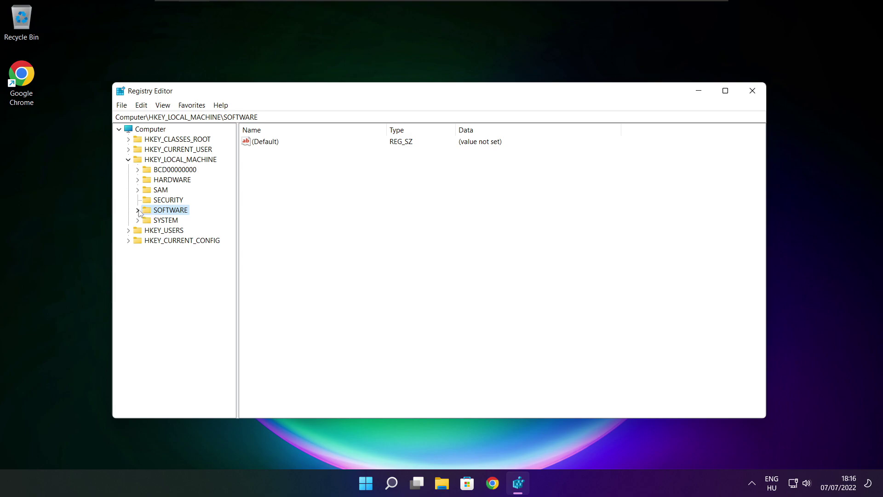
left_click(137, 211)
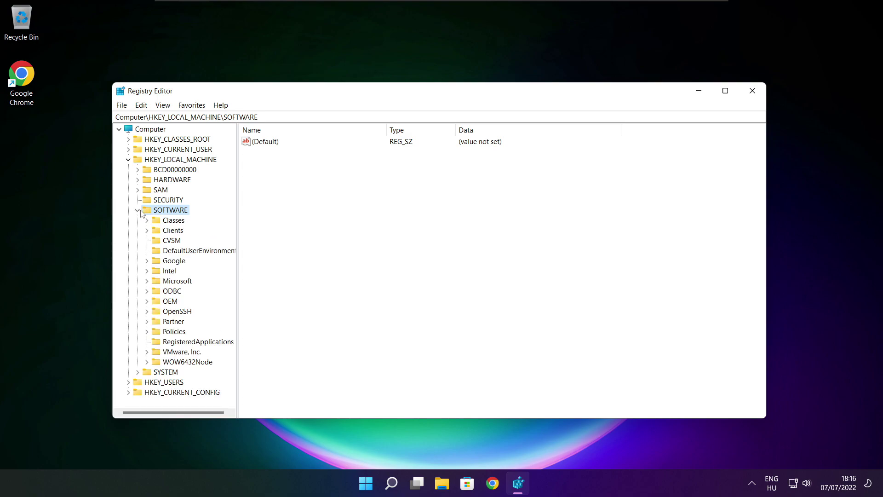
left_click(170, 281)
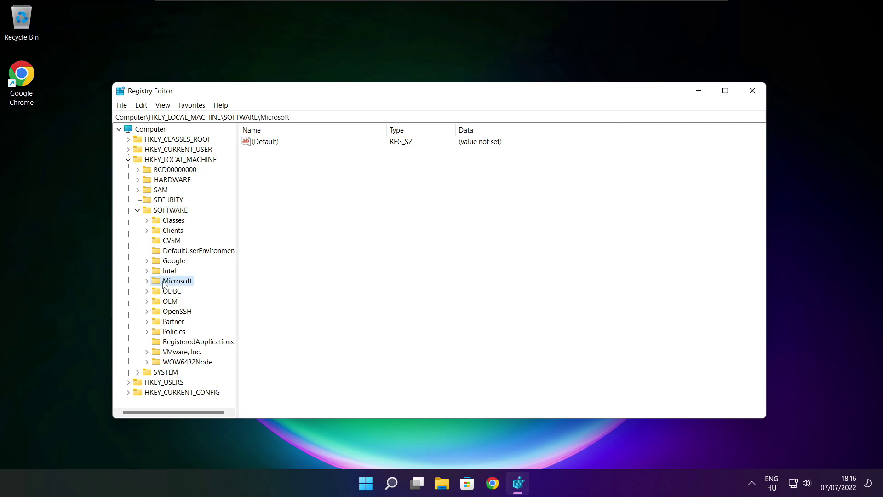
left_click(147, 282)
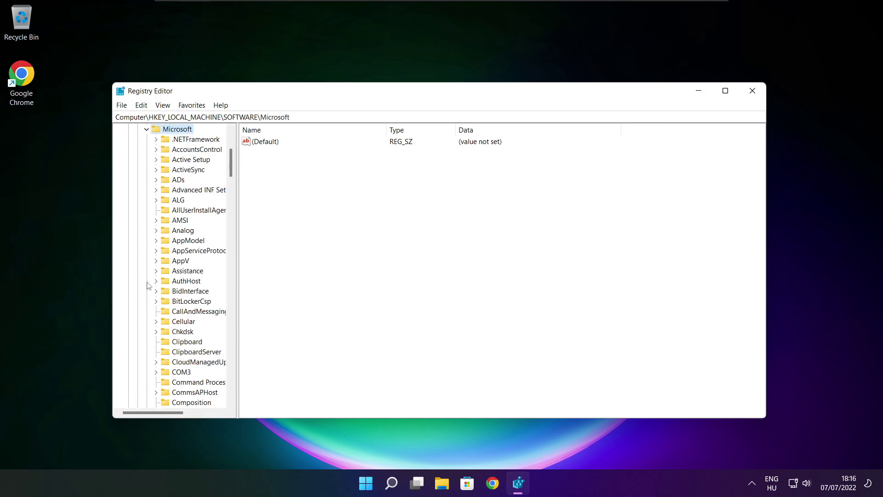
Step: Locate and expand Microsoft\PolicyManager and its default subkey
scroll(181, 275, "down", 20)
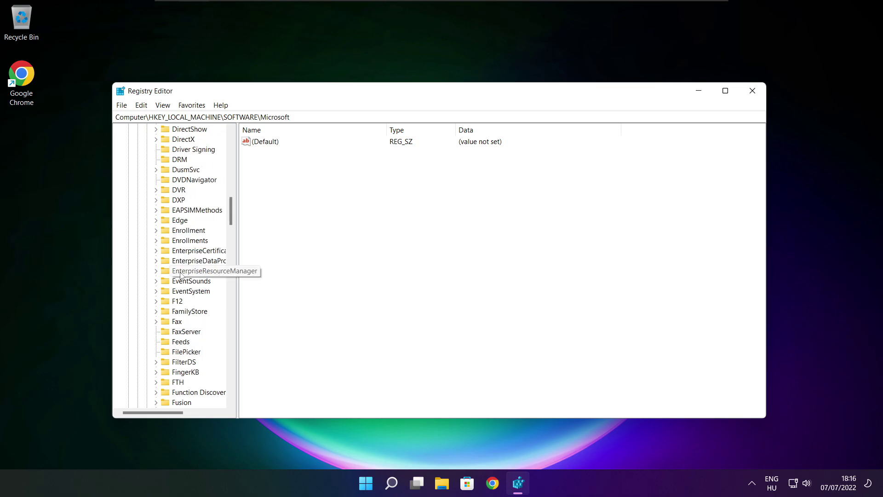
scroll(181, 275, "down", 18)
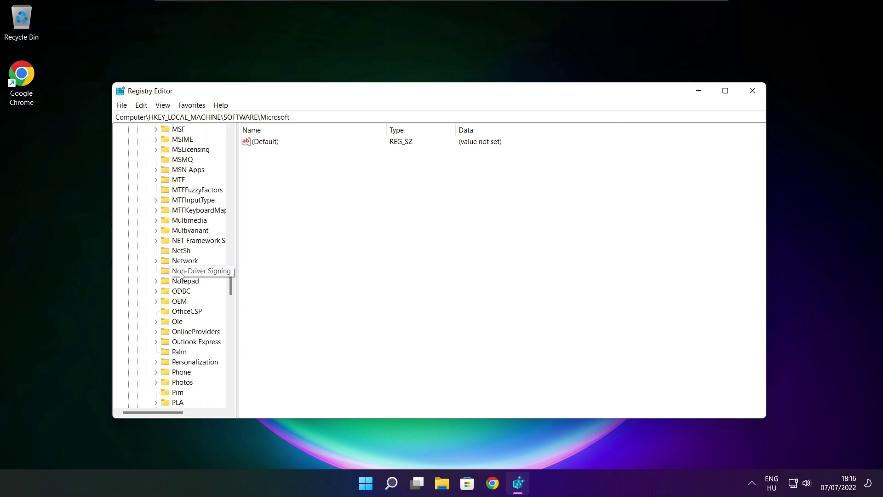
scroll(181, 275, "down", 1)
scroll(181, 275, "up", 1)
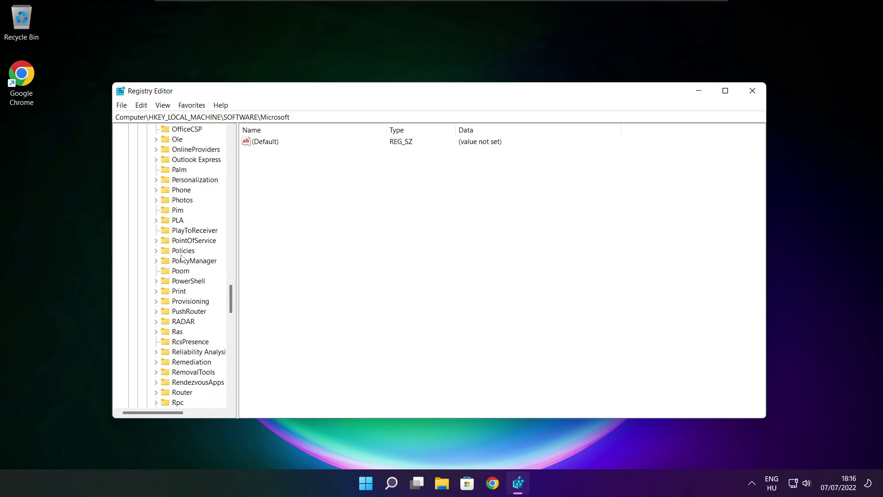
left_click(181, 262)
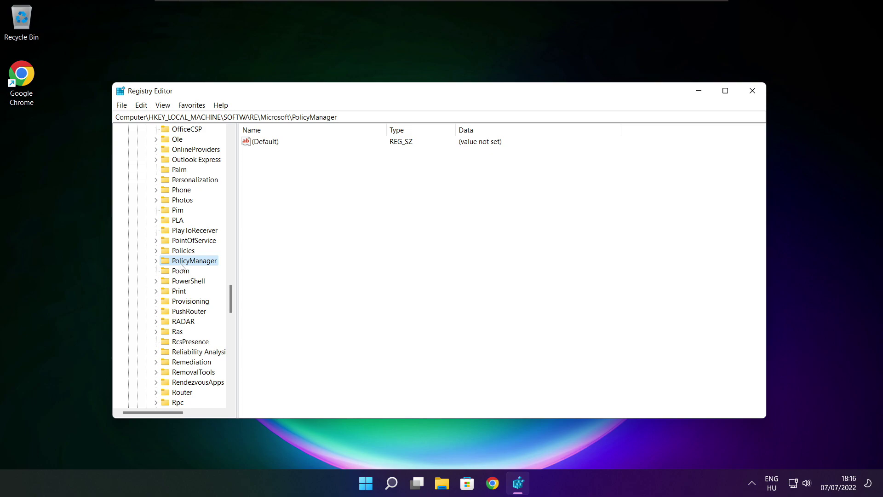
left_click(156, 261)
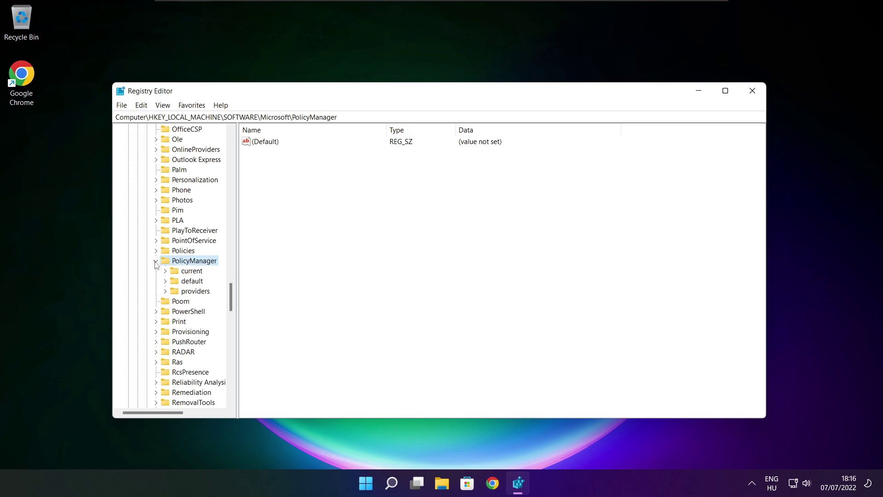
left_click(192, 282)
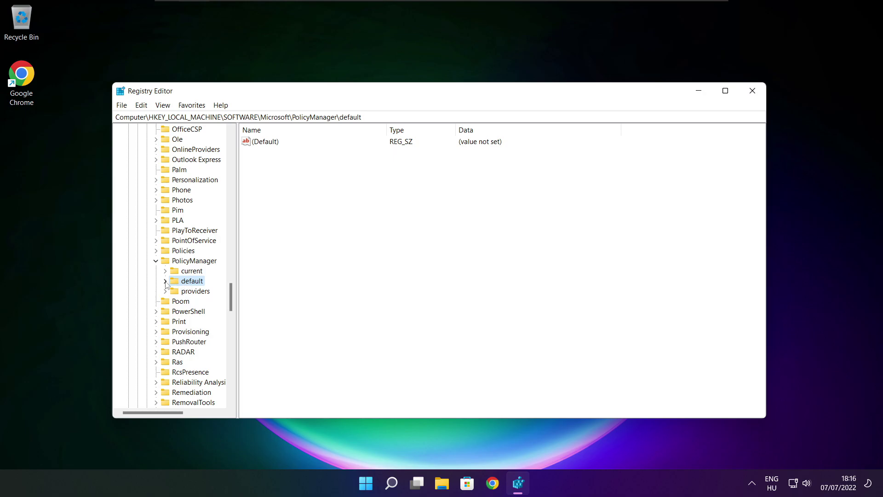
left_click(165, 281)
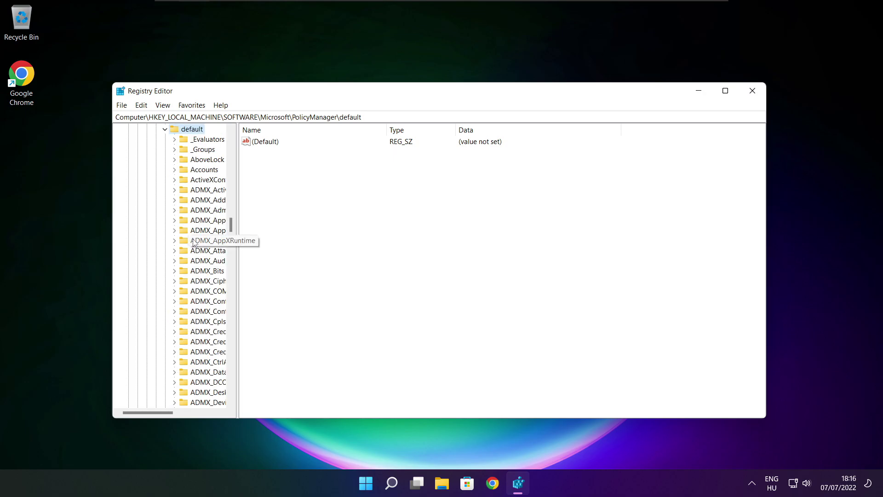
Step: Expand ApplicationManagement, widen the key tree, and select the AllowGameDVR key
scroll(204, 204, "down", 7)
scroll(204, 204, "down", 20)
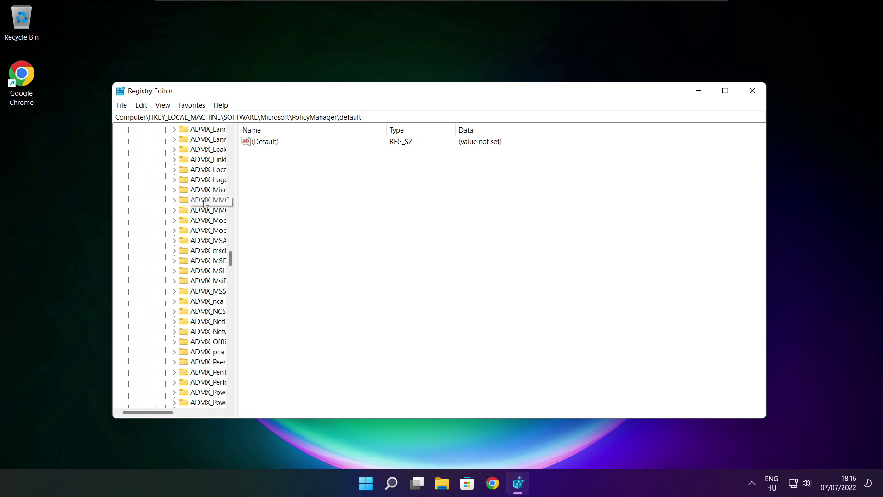
scroll(205, 203, "down", 3)
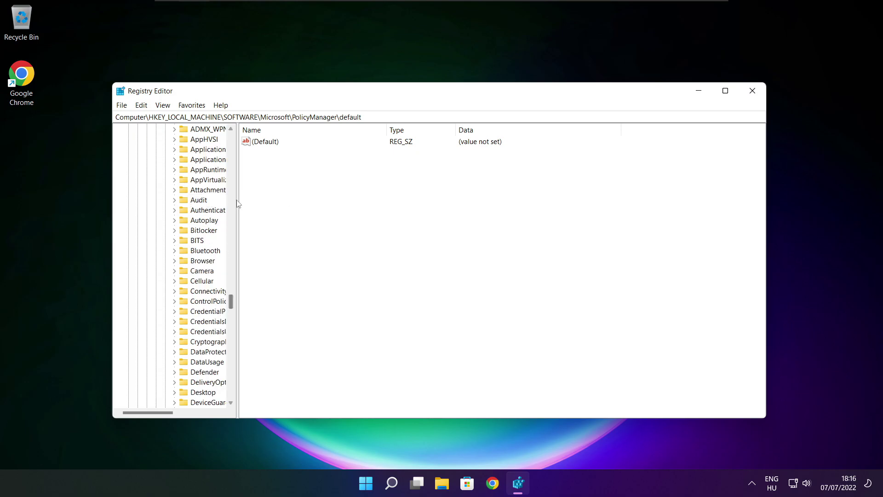
left_click_drag(238, 201, 292, 201)
scroll(230, 198, "up", 1)
left_click(204, 190)
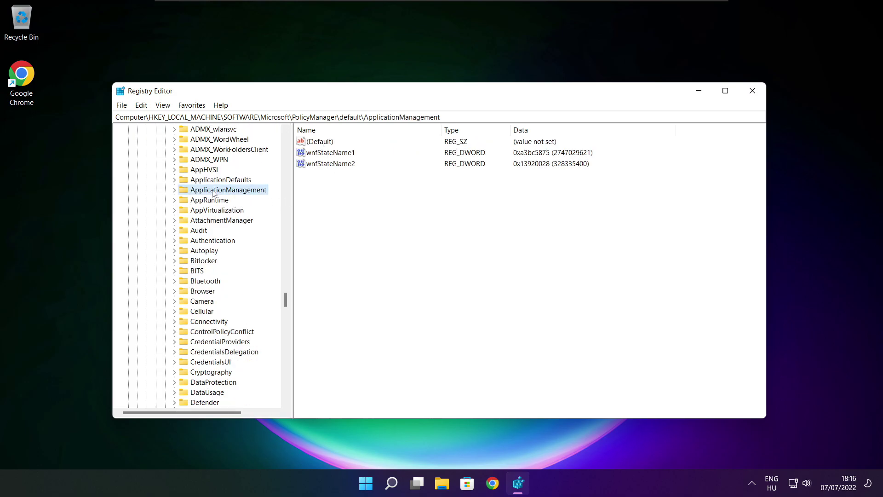
left_click(174, 190)
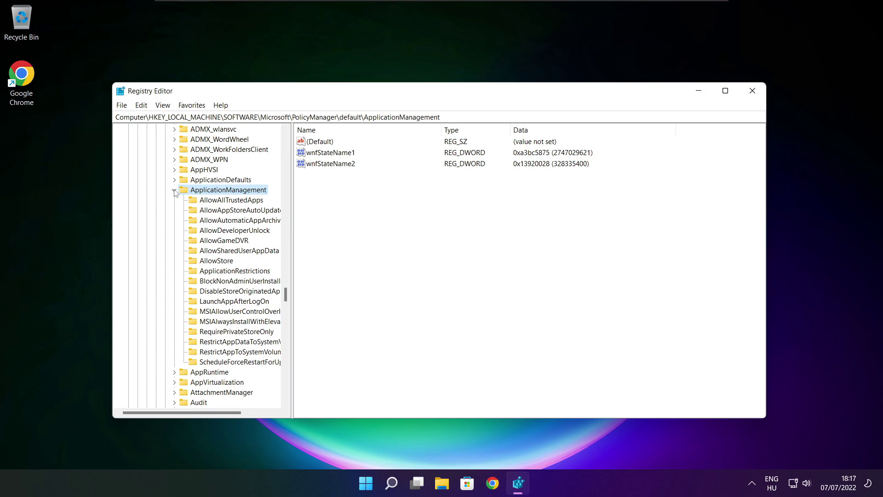
left_click_drag(291, 231, 302, 232)
left_click(228, 241)
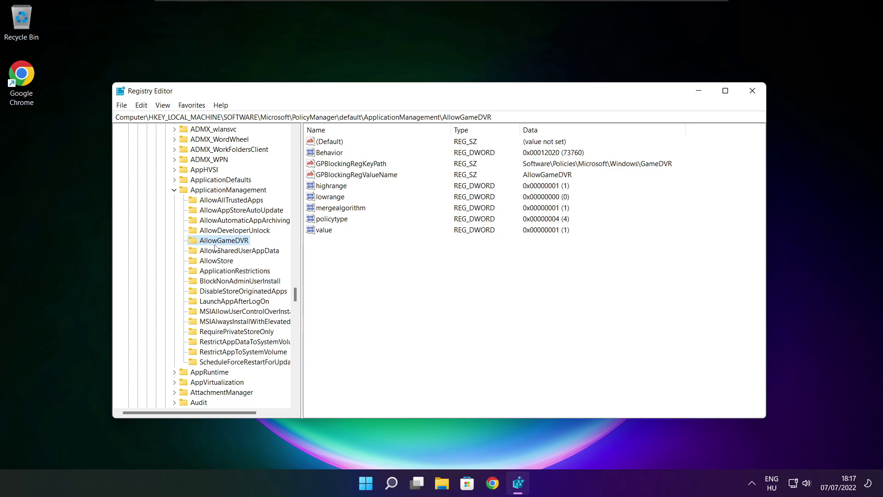
Step: Change AllowGameDVR's value entry to 0 and close Registry Editor
left_click(326, 230)
double_click(325, 231)
left_click_drag(247, 147, 448, 184)
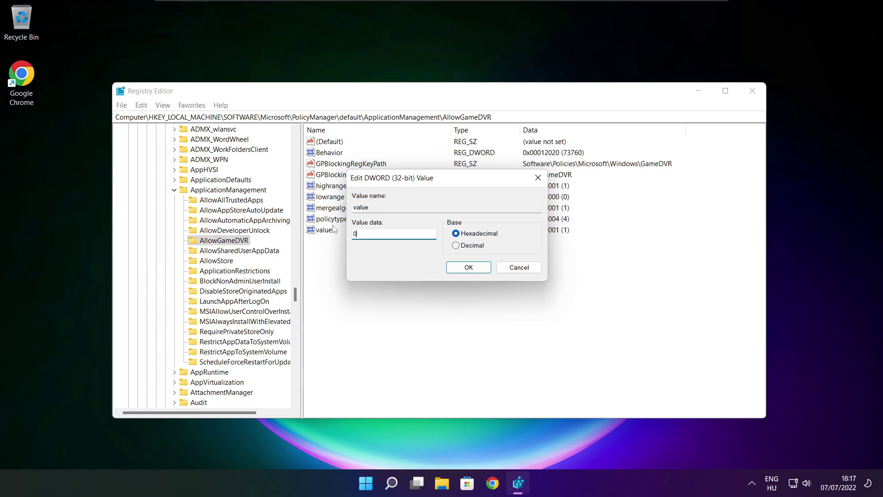
left_click(468, 268)
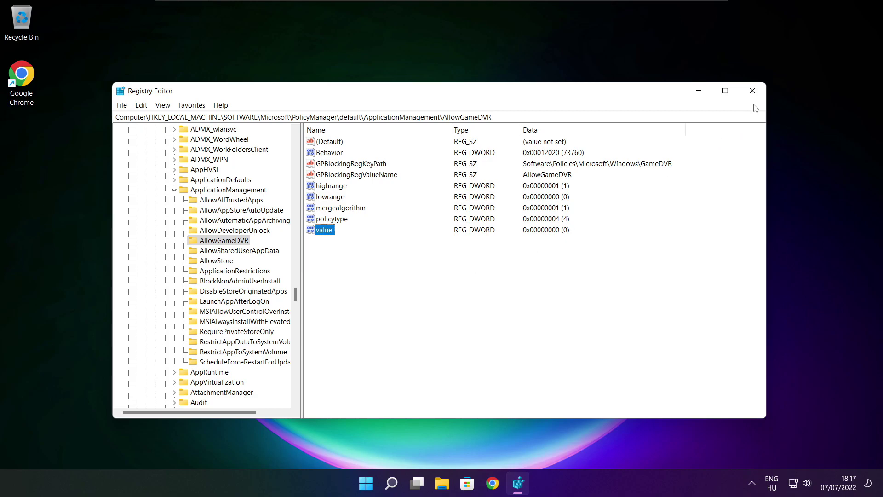
left_click(752, 91)
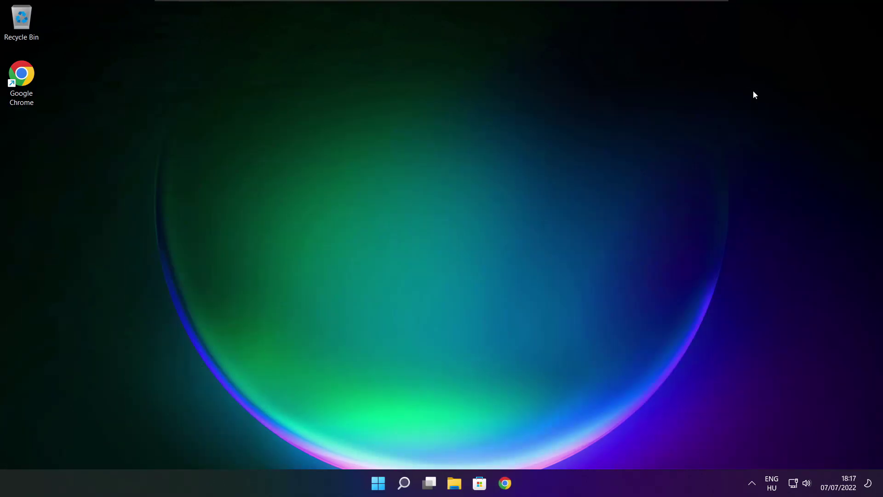
Step: Restore Chrome and review the full address of the DirectX download page
left_click(506, 483)
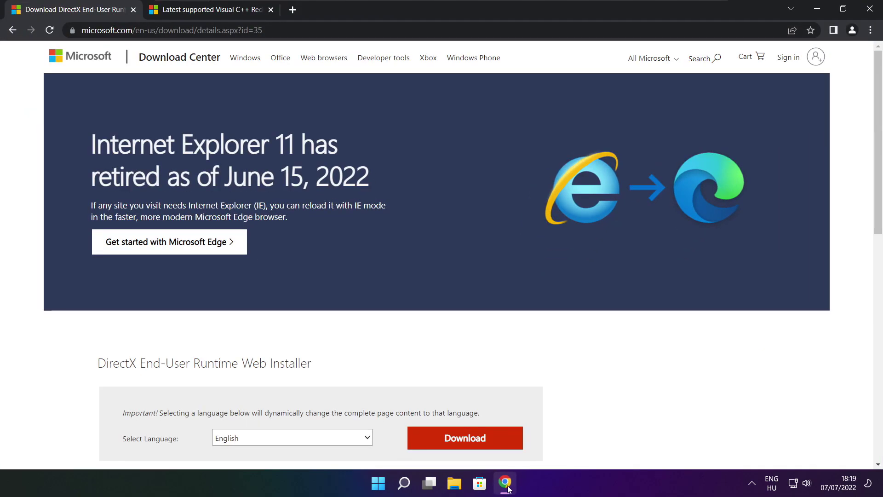
left_click(272, 30)
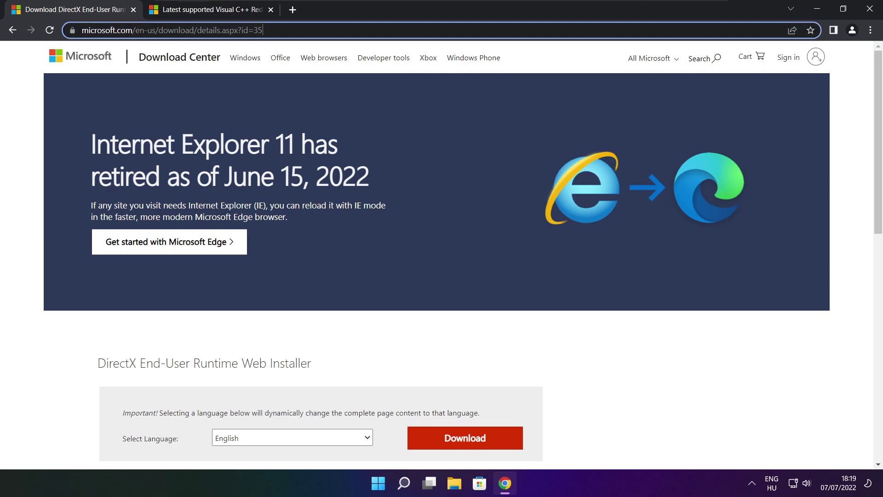
left_click_drag(263, 30, 81, 30)
left_click(264, 30)
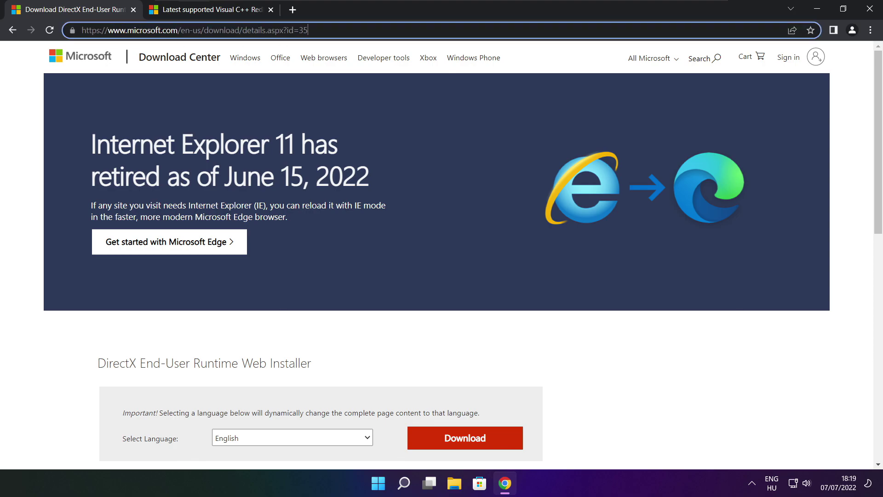
left_click(318, 332)
Step: Download the DirectX End-User Runtime Web Installer and run dxwebsetup.exe
scroll(571, 220, "down", 4)
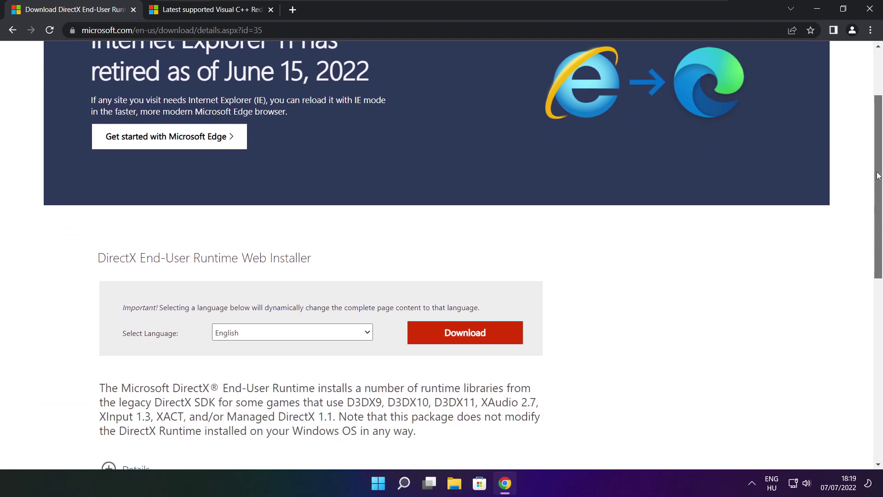
left_click_drag(326, 197, 377, 195)
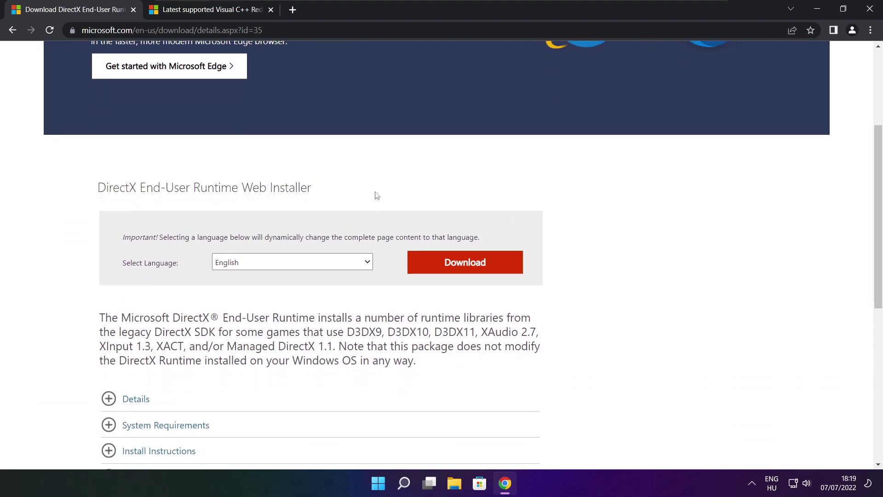
left_click(468, 265)
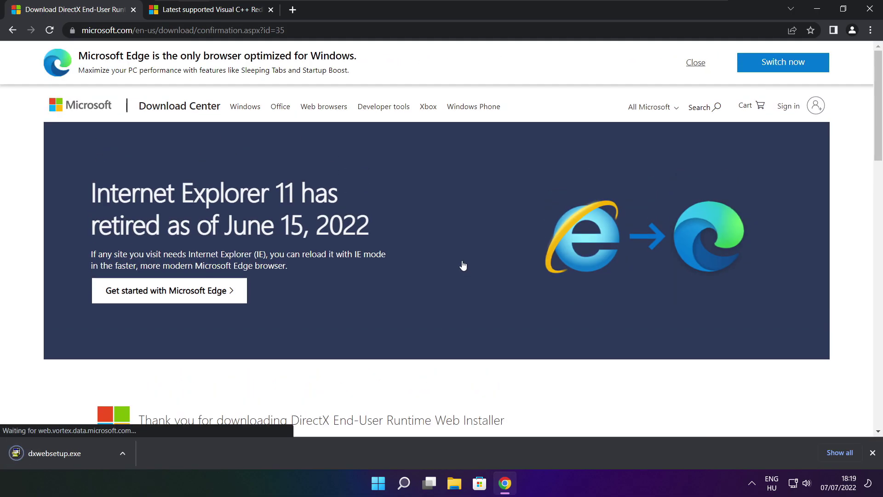
left_click(83, 454)
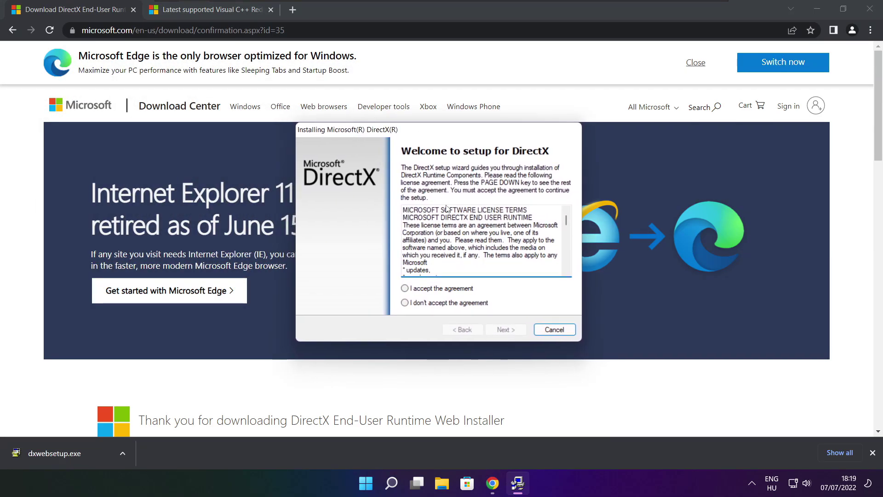
Step: Accept the DirectX licence, skip the Bing Bar, install the runtime components, and finish setup
left_click_drag(566, 220, 566, 271)
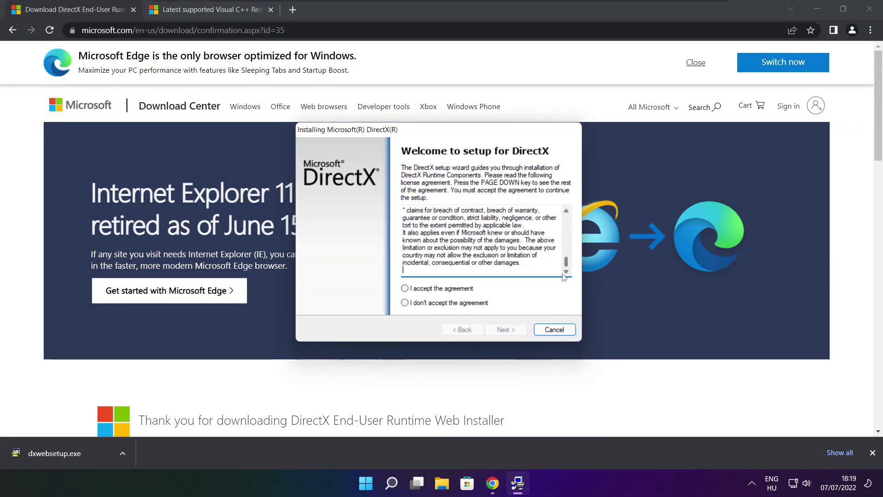
left_click(423, 289)
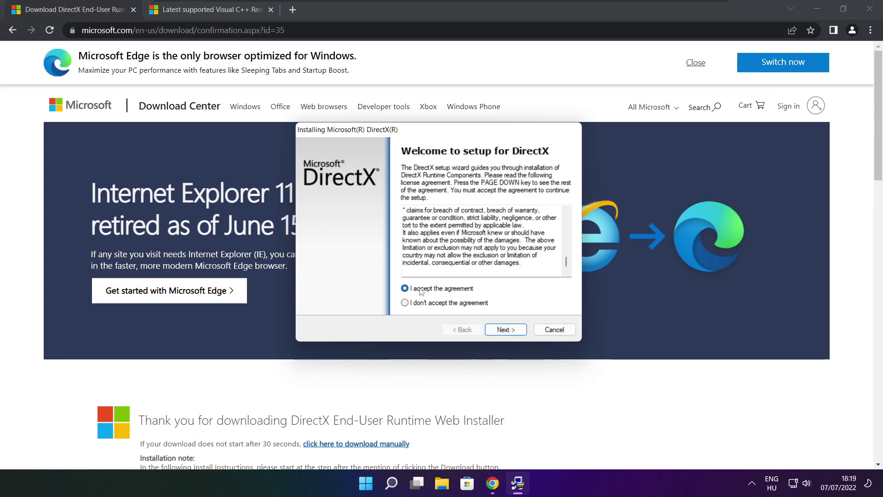
left_click(509, 332)
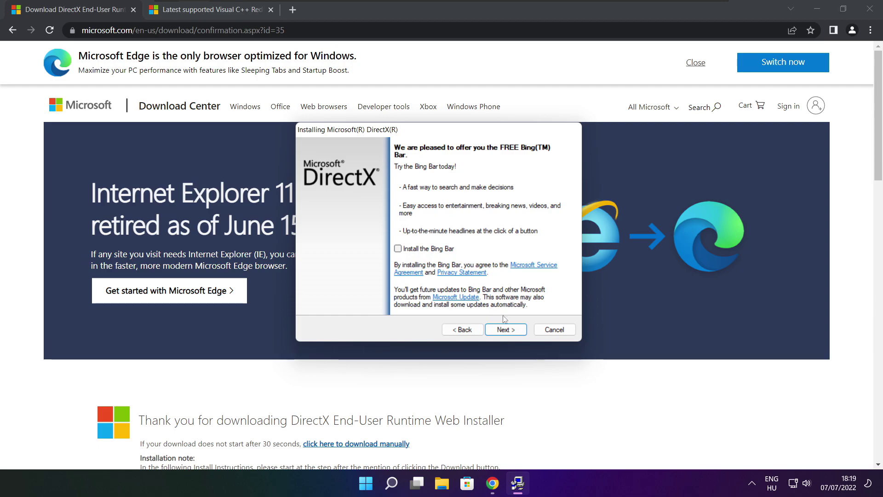
left_click(506, 330)
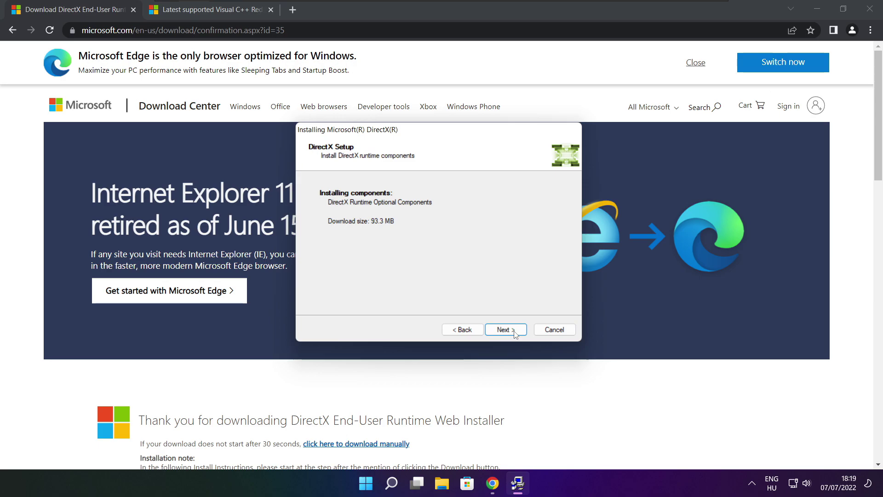
left_click(506, 330)
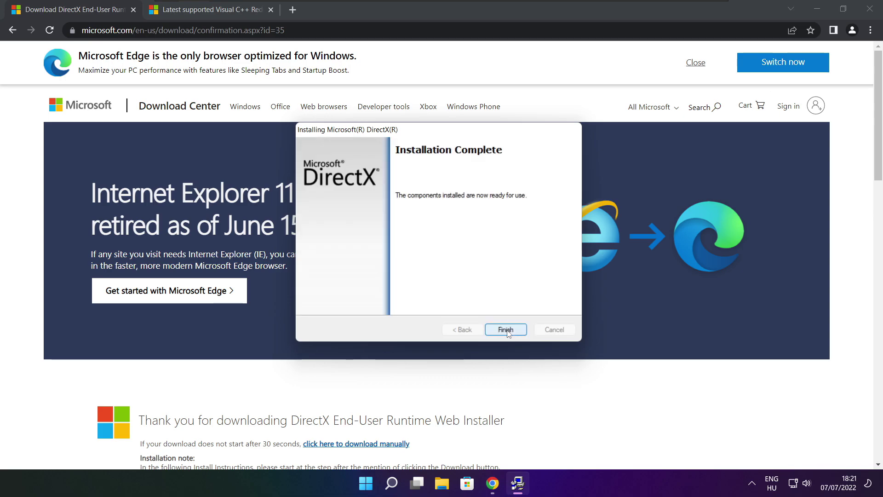
left_click(511, 329)
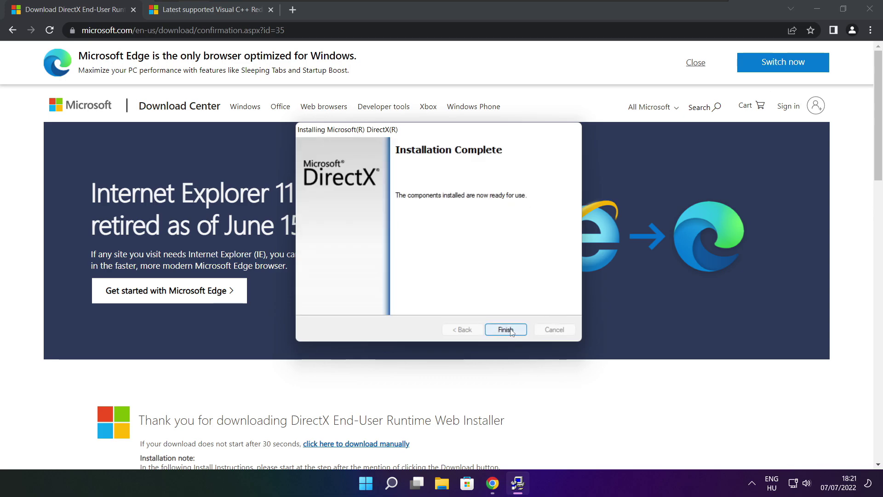